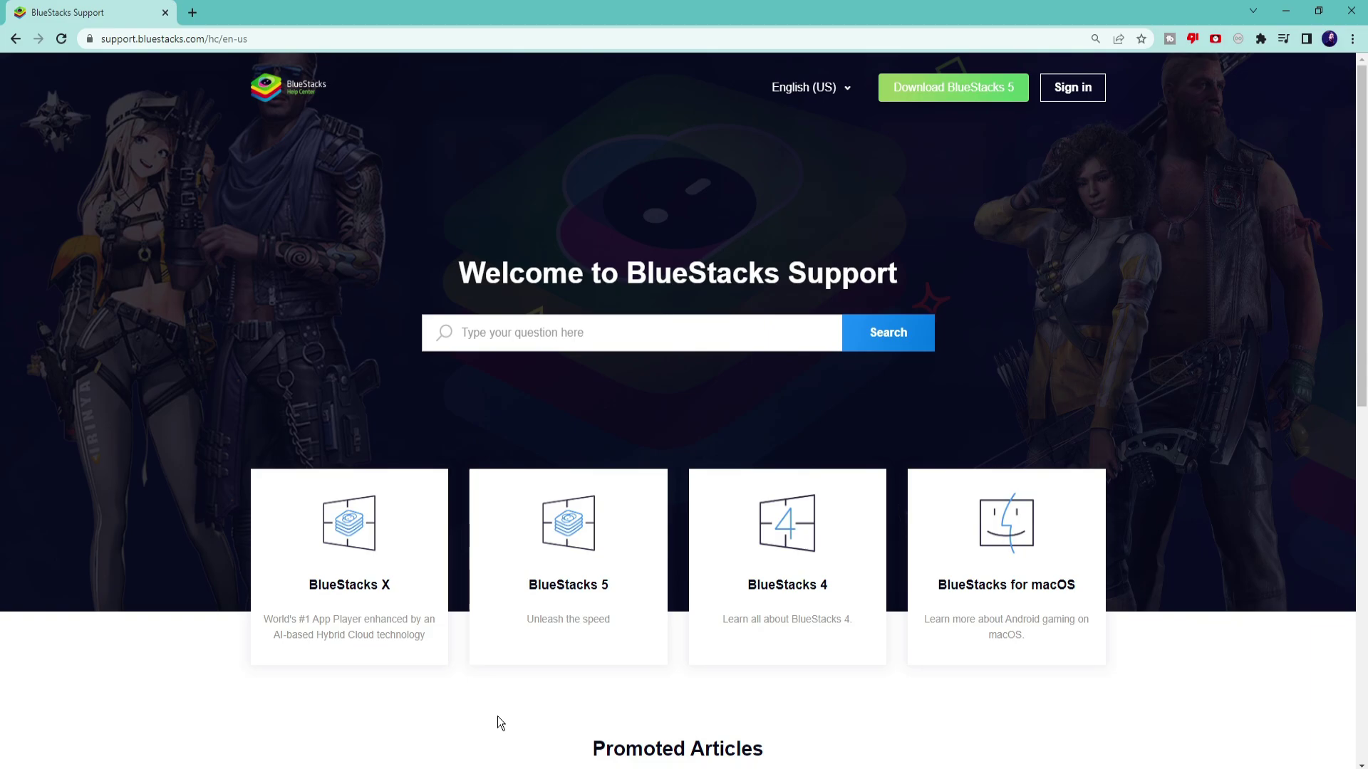
# - Switch to the My Task note in Notepad and review the list of Windows features to enable, through Windows subsystem for Linux
pyautogui.hotkey('alt', 'Tab')
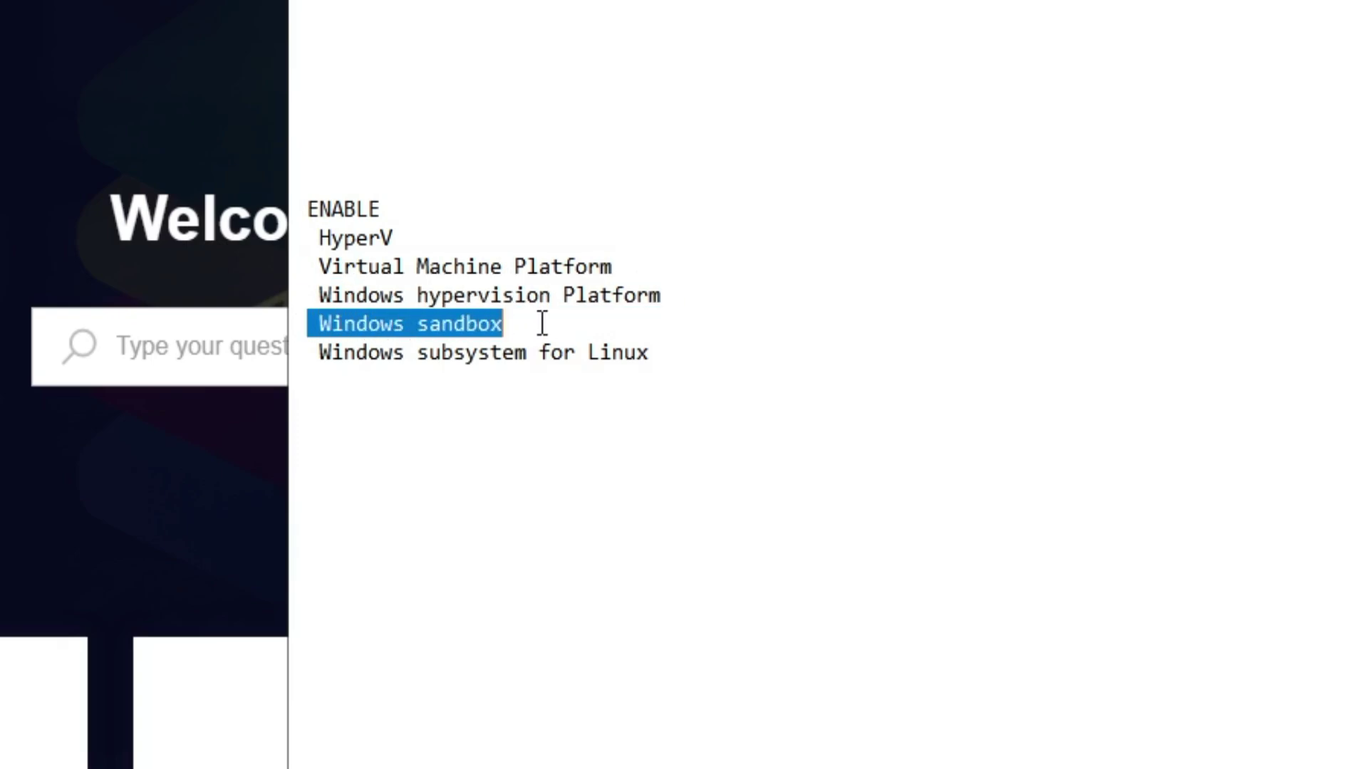
pyautogui.moveTo(317, 356); pyautogui.dragTo(708, 360)
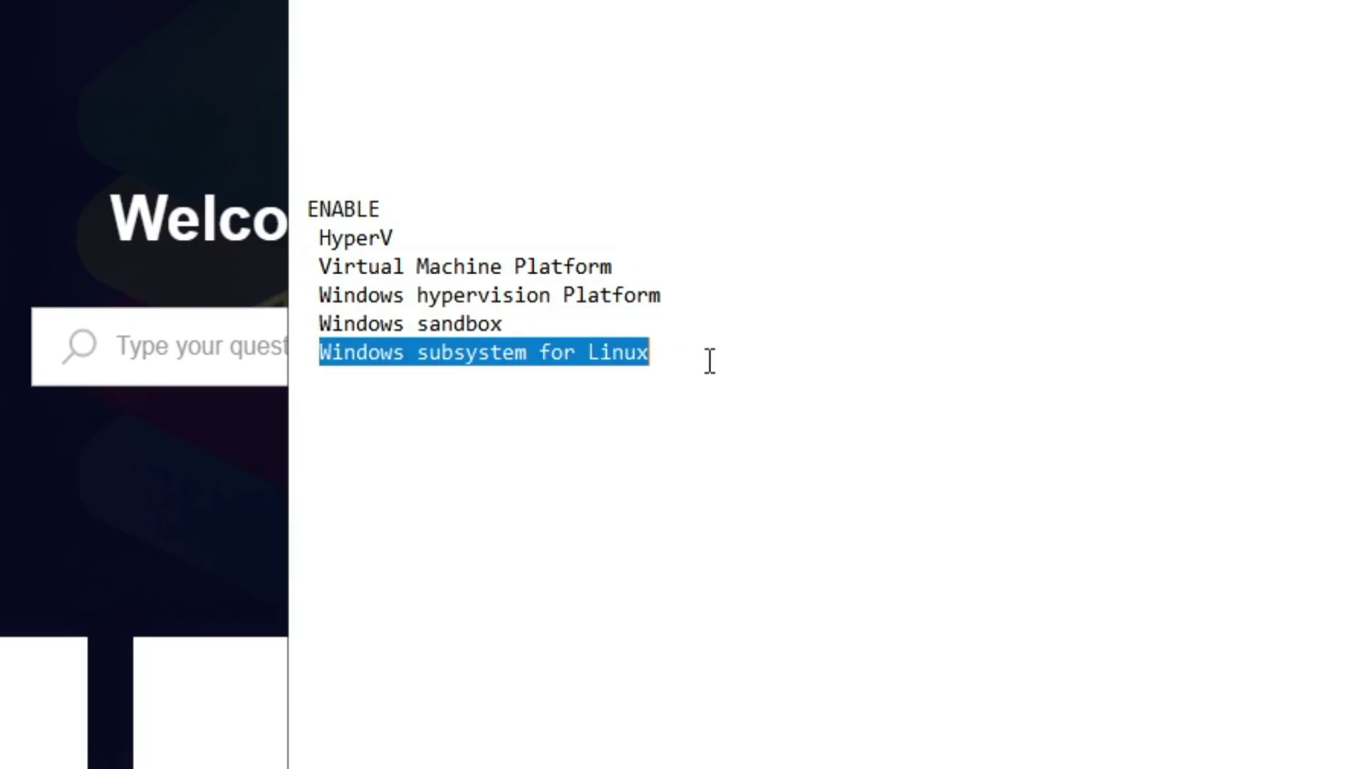
pyautogui.click(726, 373)
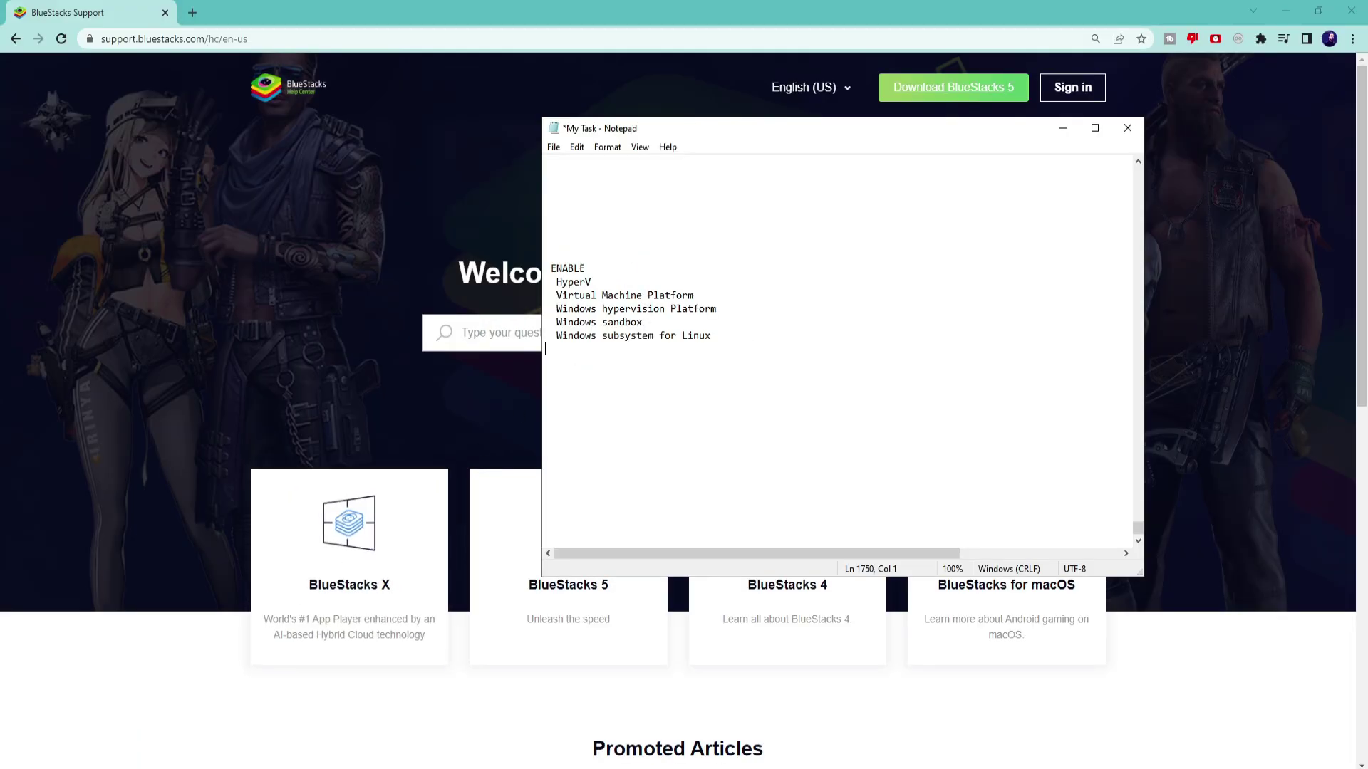
# - Search Windows for APPWIZ.CPL, open the Programs and Features window and move it into clear view
pyautogui.press('super')
pyautogui.write('A')
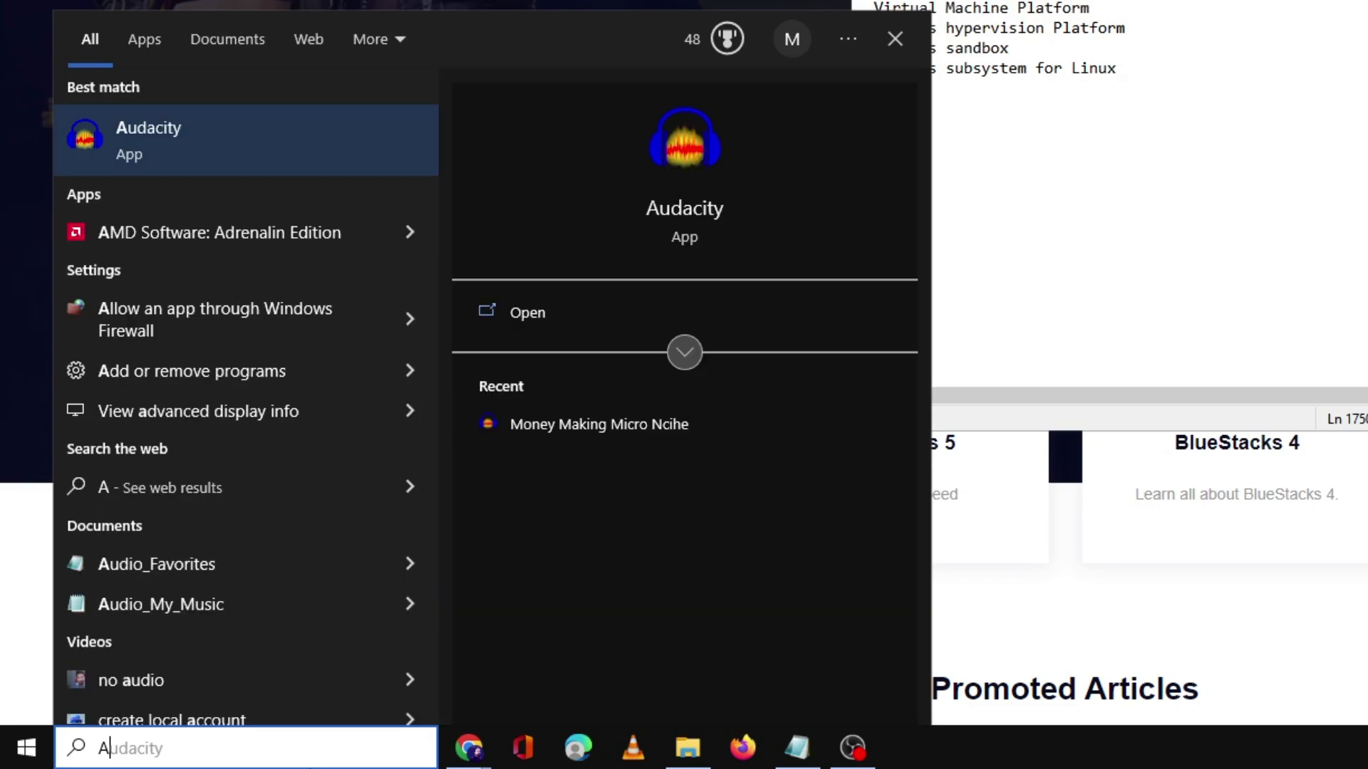
pyautogui.write('PPWIZ')
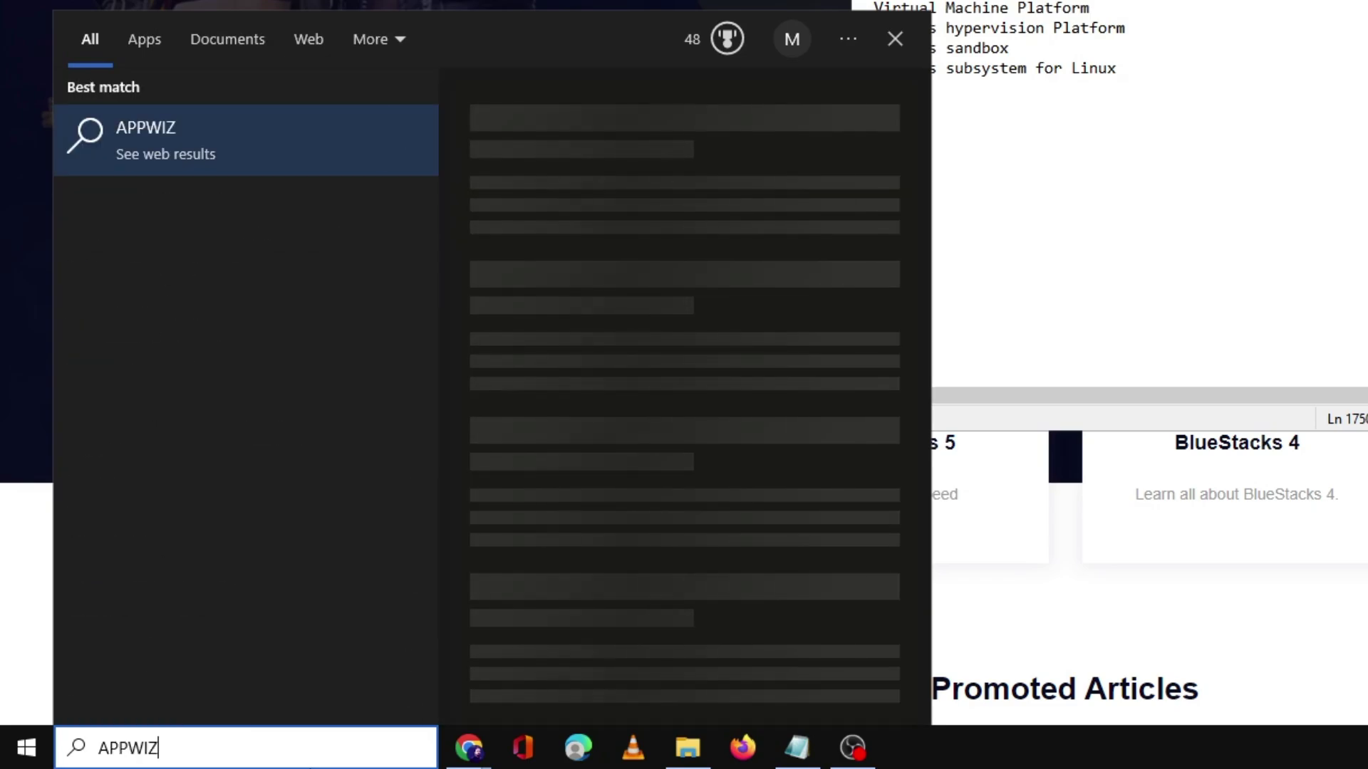
pyautogui.write('.CPL')
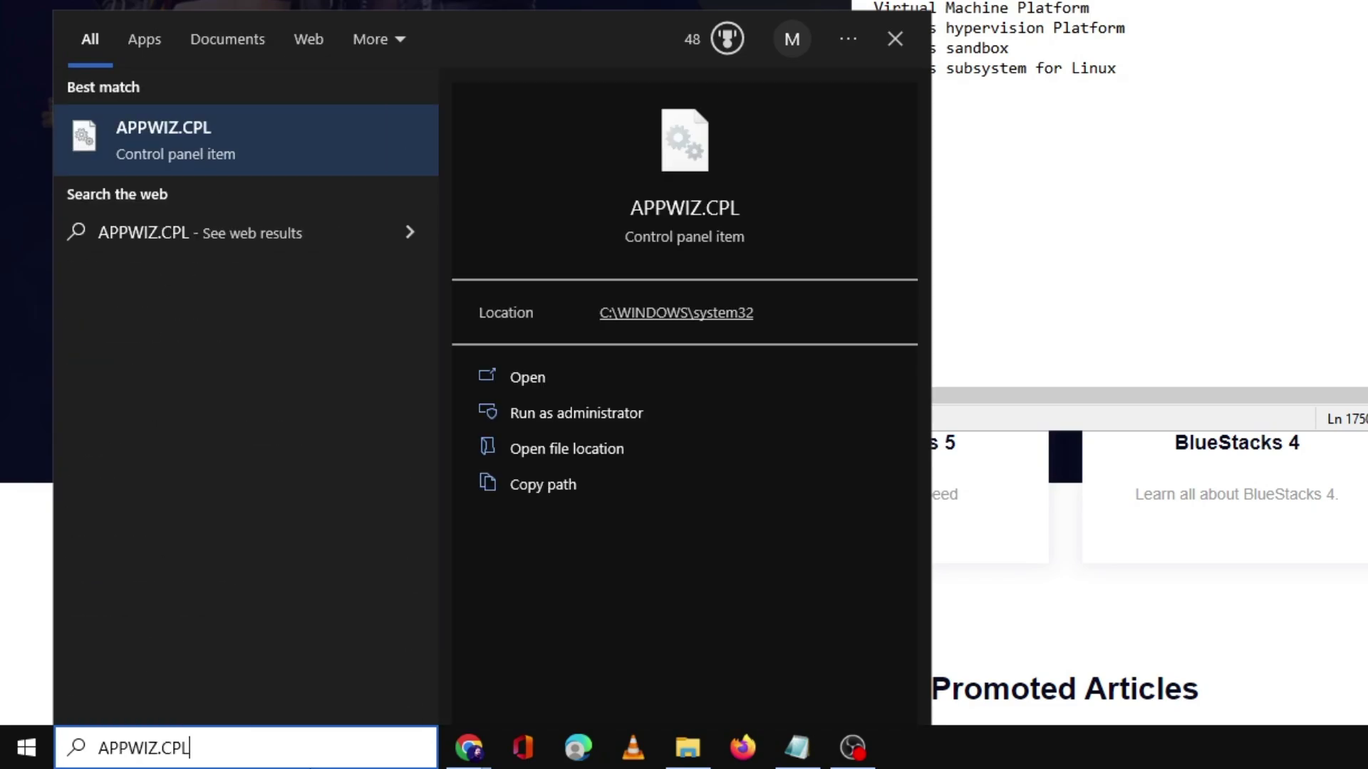
pyautogui.click(225, 143)
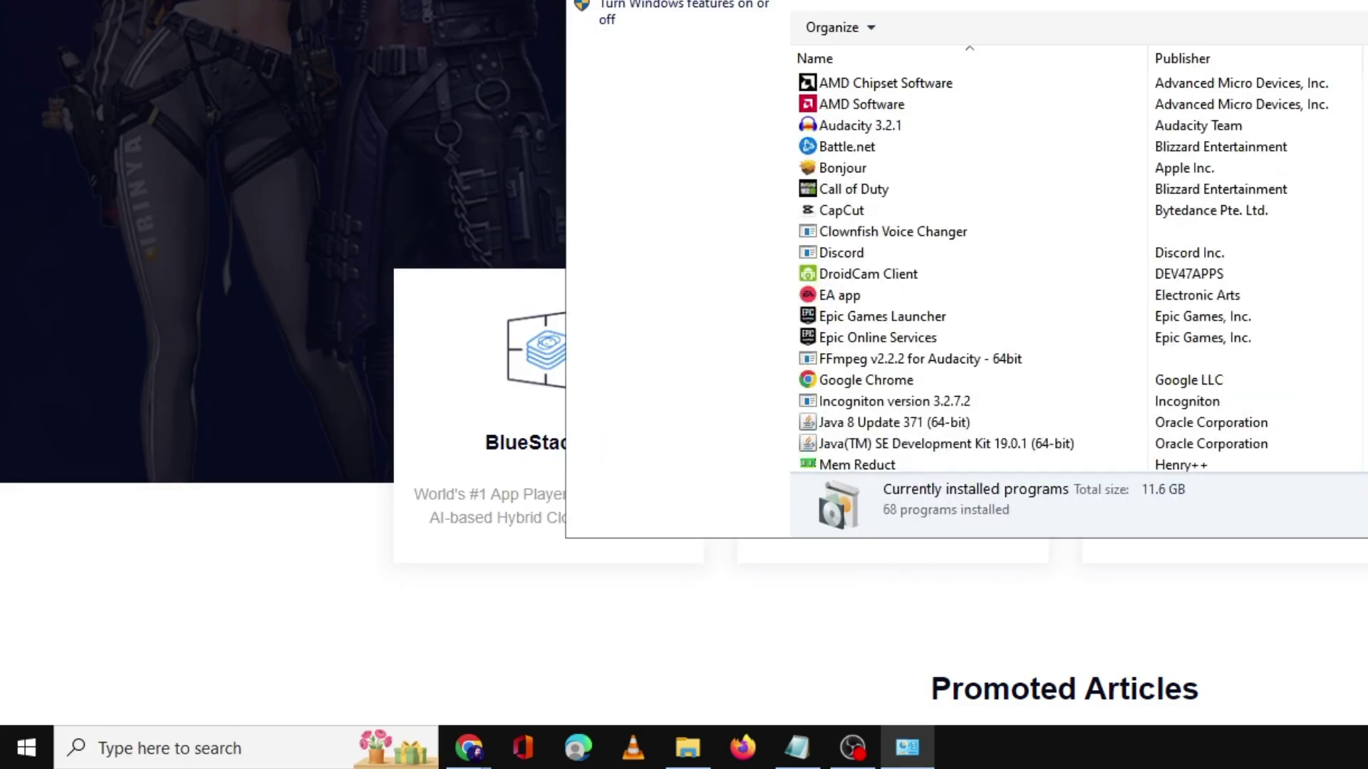
pyautogui.moveTo(1095, 0); pyautogui.dragTo(1061, 0)
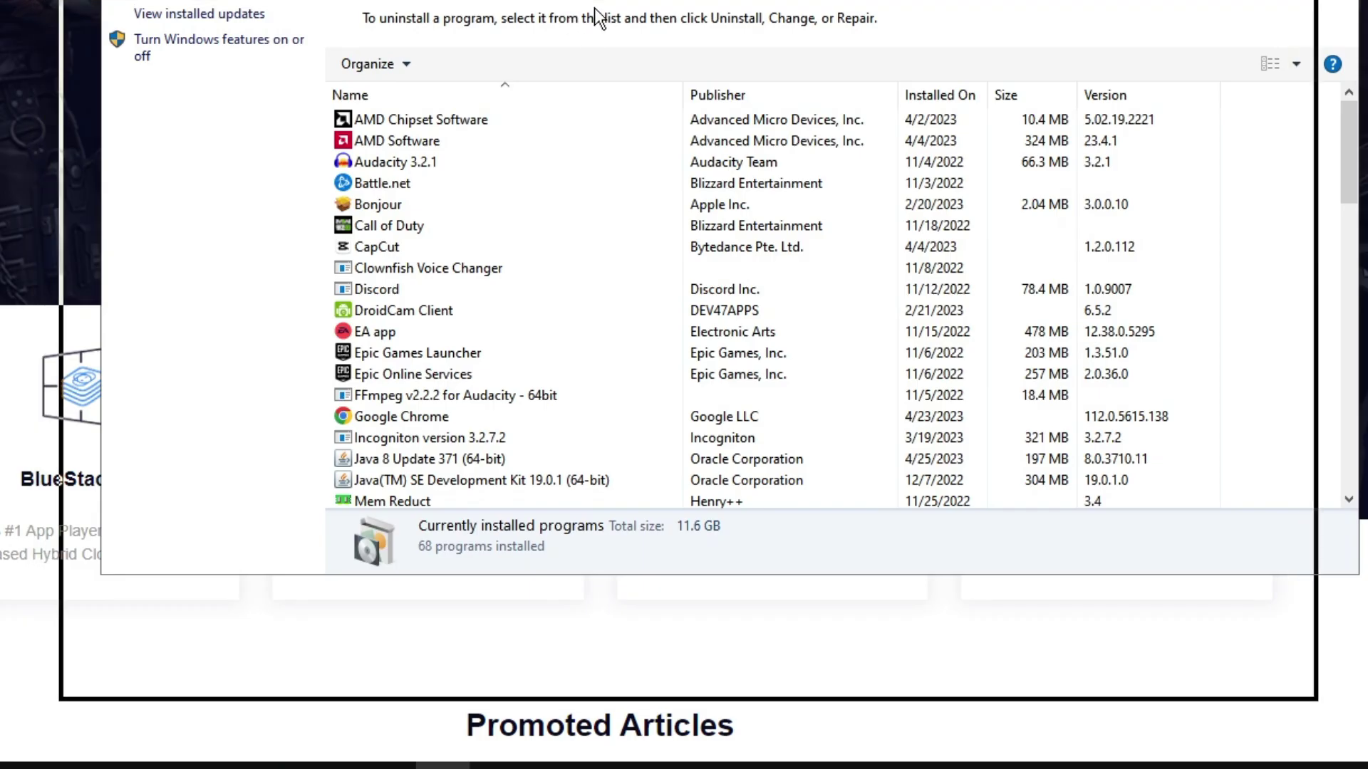
pyautogui.moveTo(596, 17); pyautogui.dragTo(599, 18)
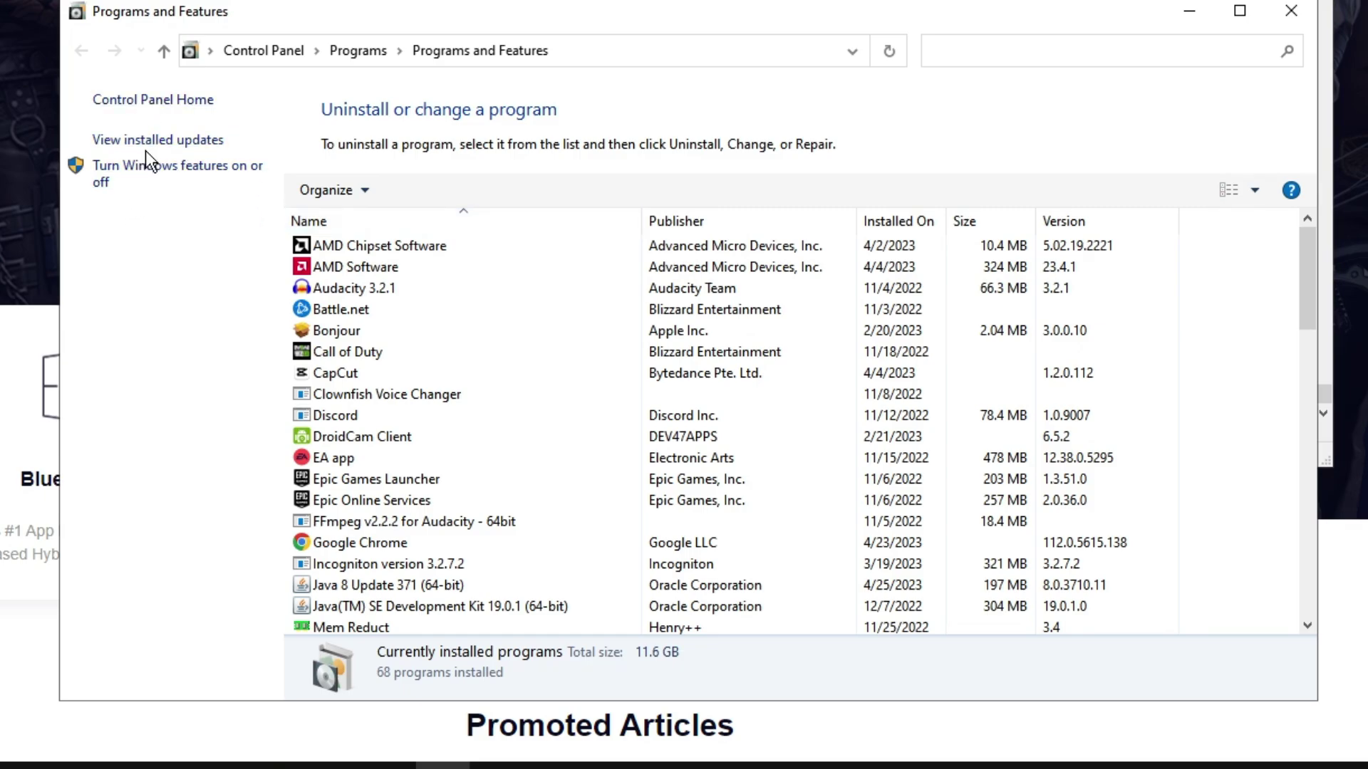
# - Open the Windows Features dialog, minimize Programs and Features, and place the dialog beside the Notepad list
pyautogui.click(202, 172)
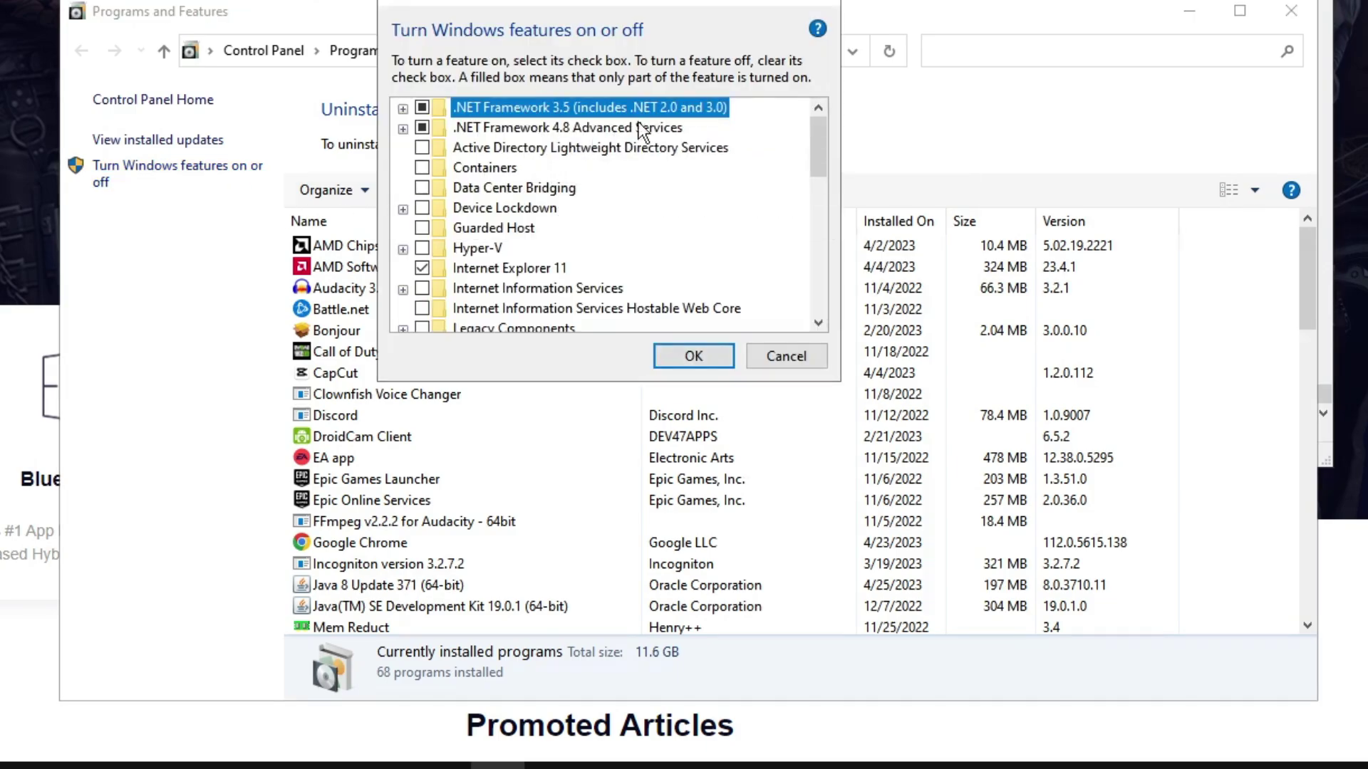
pyautogui.click(1189, 11)
pyautogui.moveTo(585, 2); pyautogui.dragTo(108, 0)
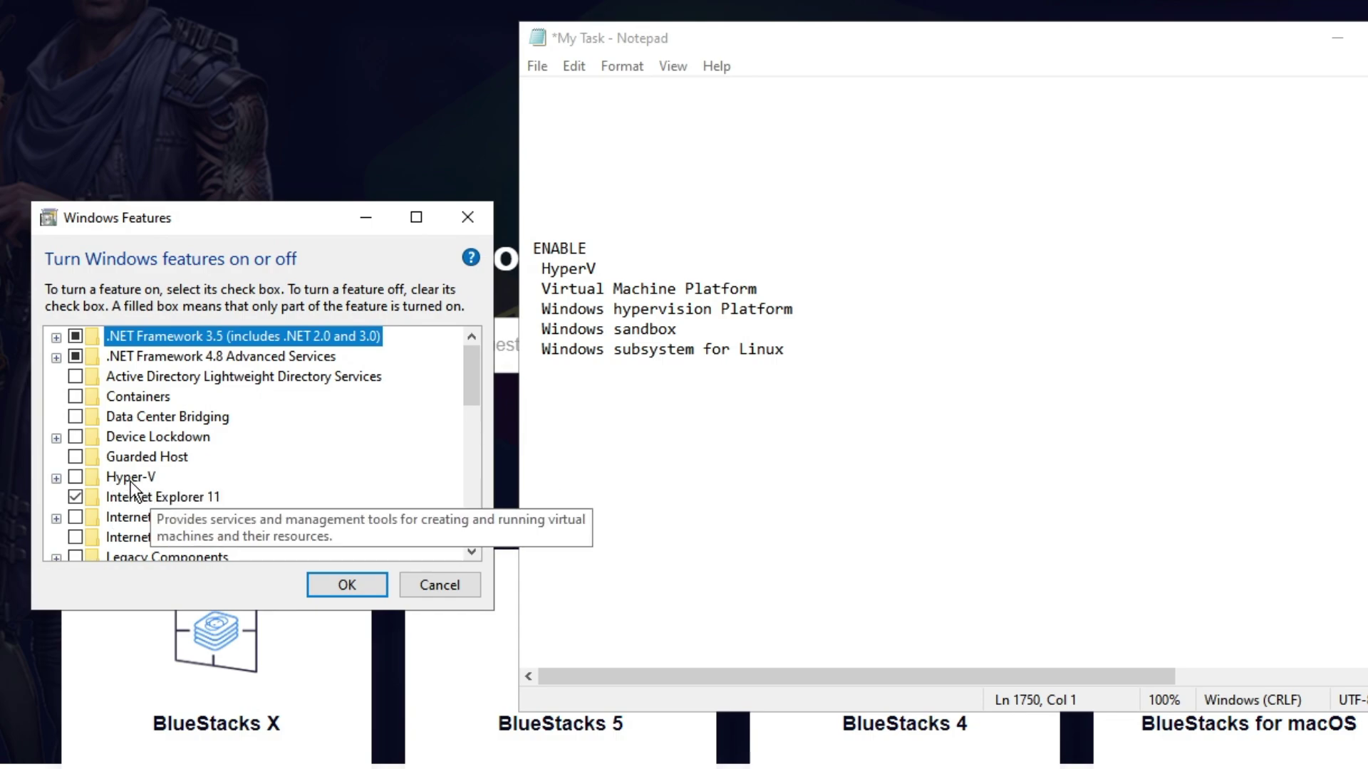
# - Enable Hyper-V, Windows Sandbox and Windows Subsystem for Linux in Windows Features and confirm the selection
pyautogui.click(77, 477)
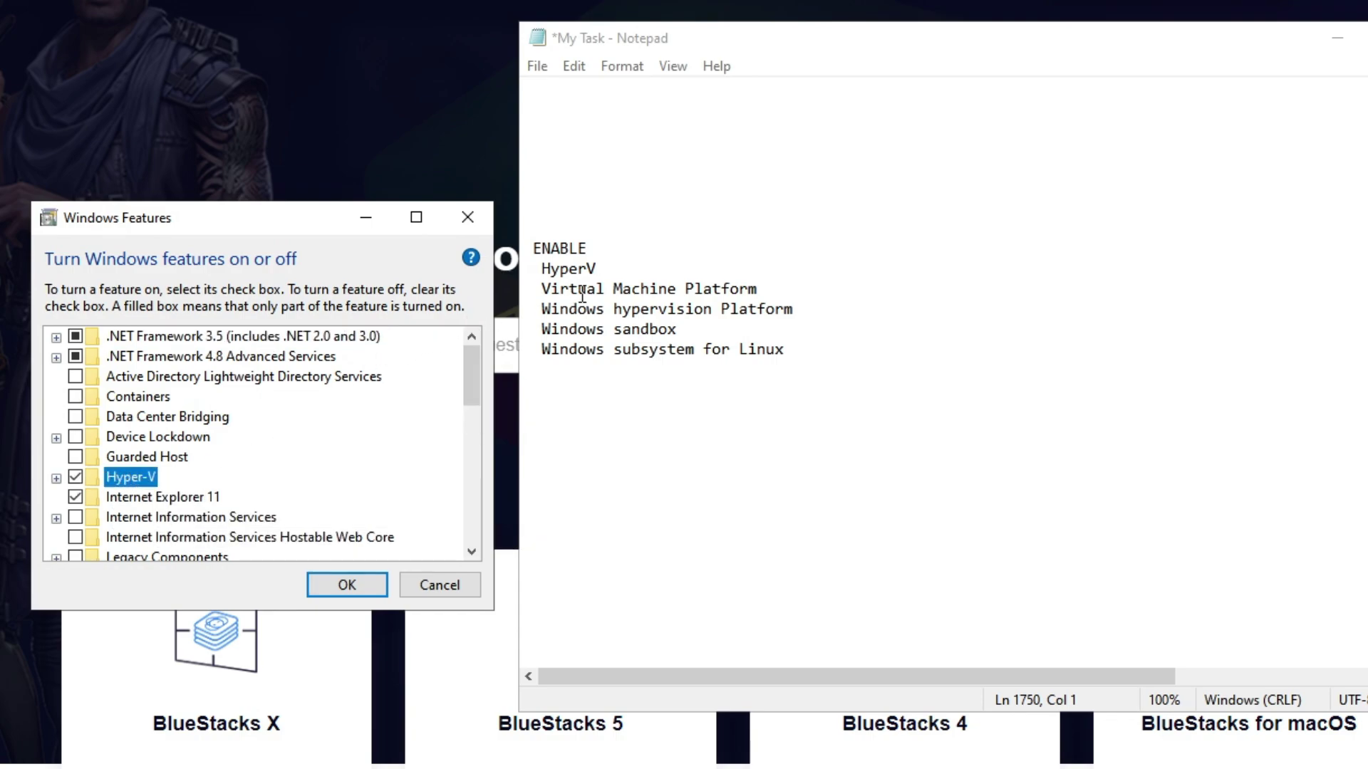
pyautogui.scroll(-2, 292, 470)
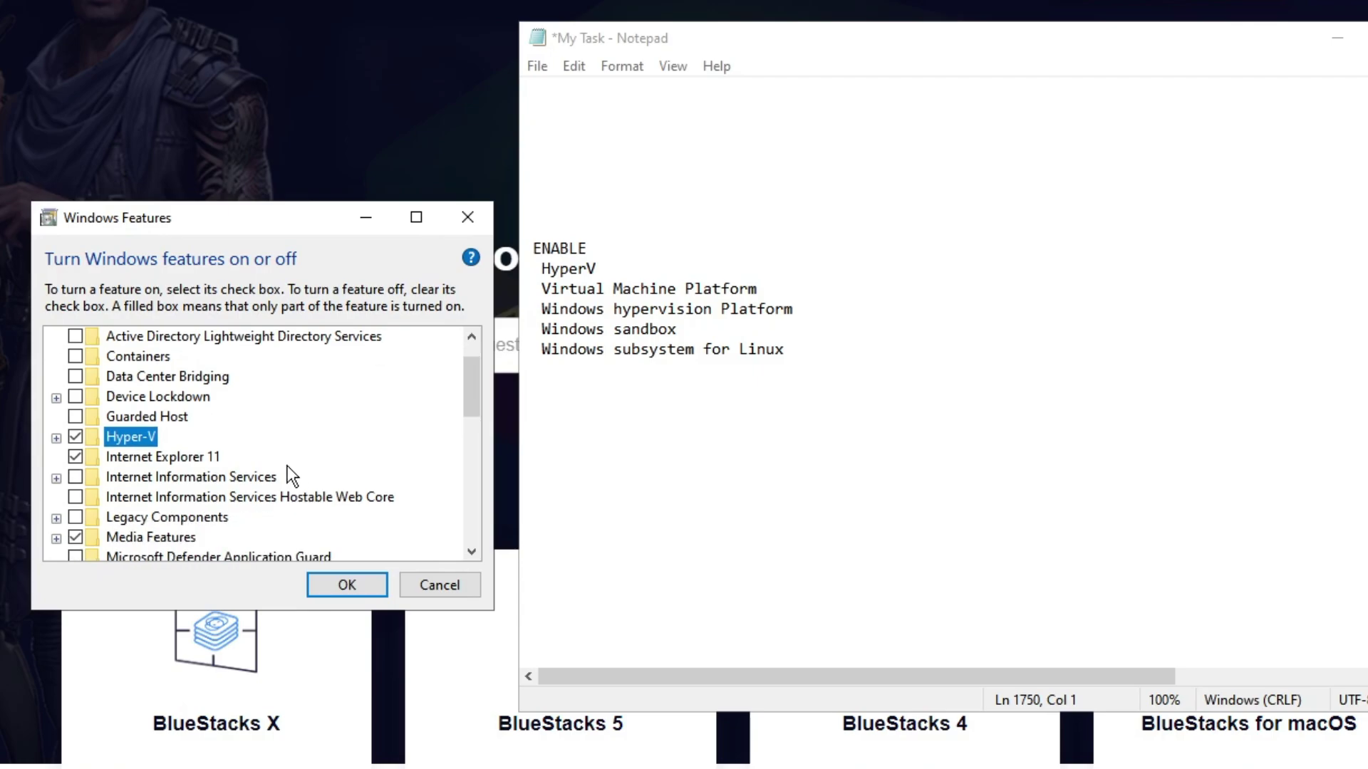
pyautogui.scroll(-2, 278, 465)
pyautogui.scroll(-2, 248, 470)
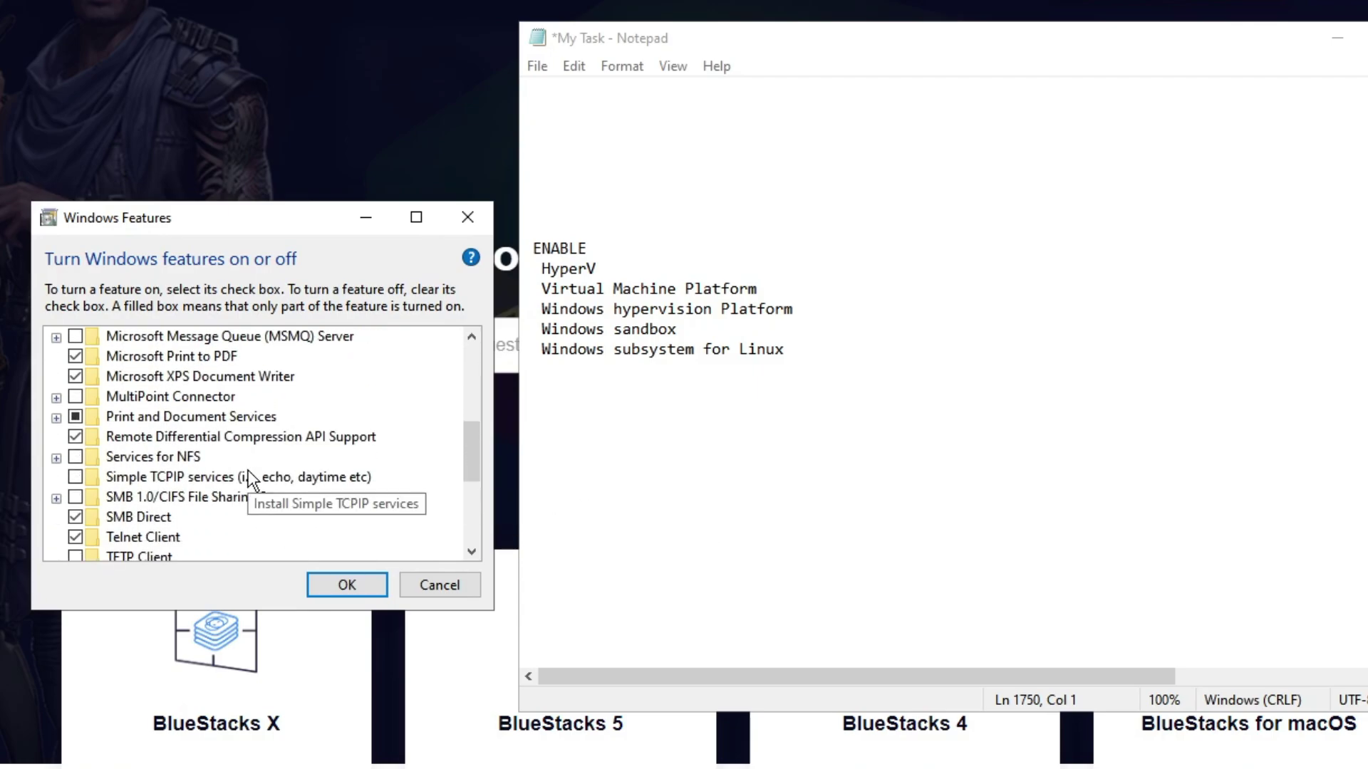
pyautogui.scroll(-3, 241, 468)
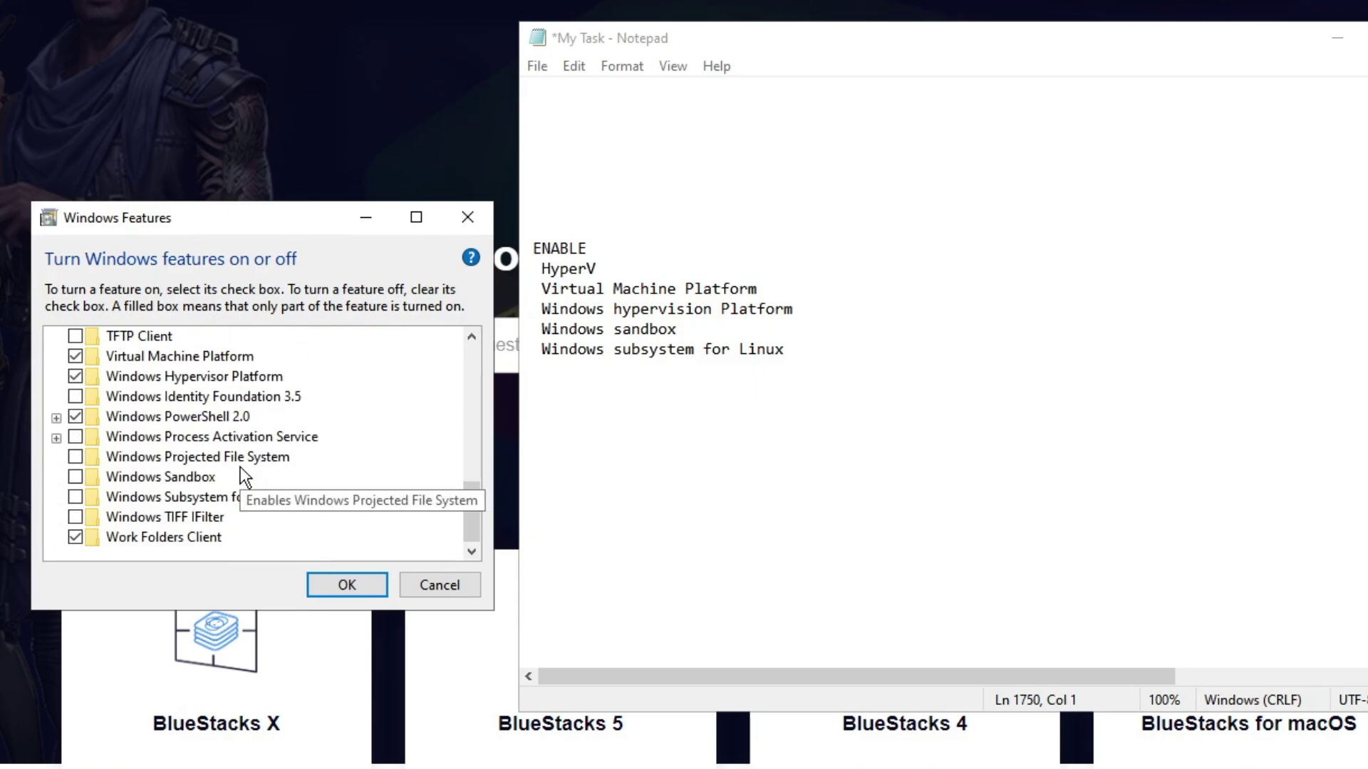
pyautogui.scroll(1, 235, 466)
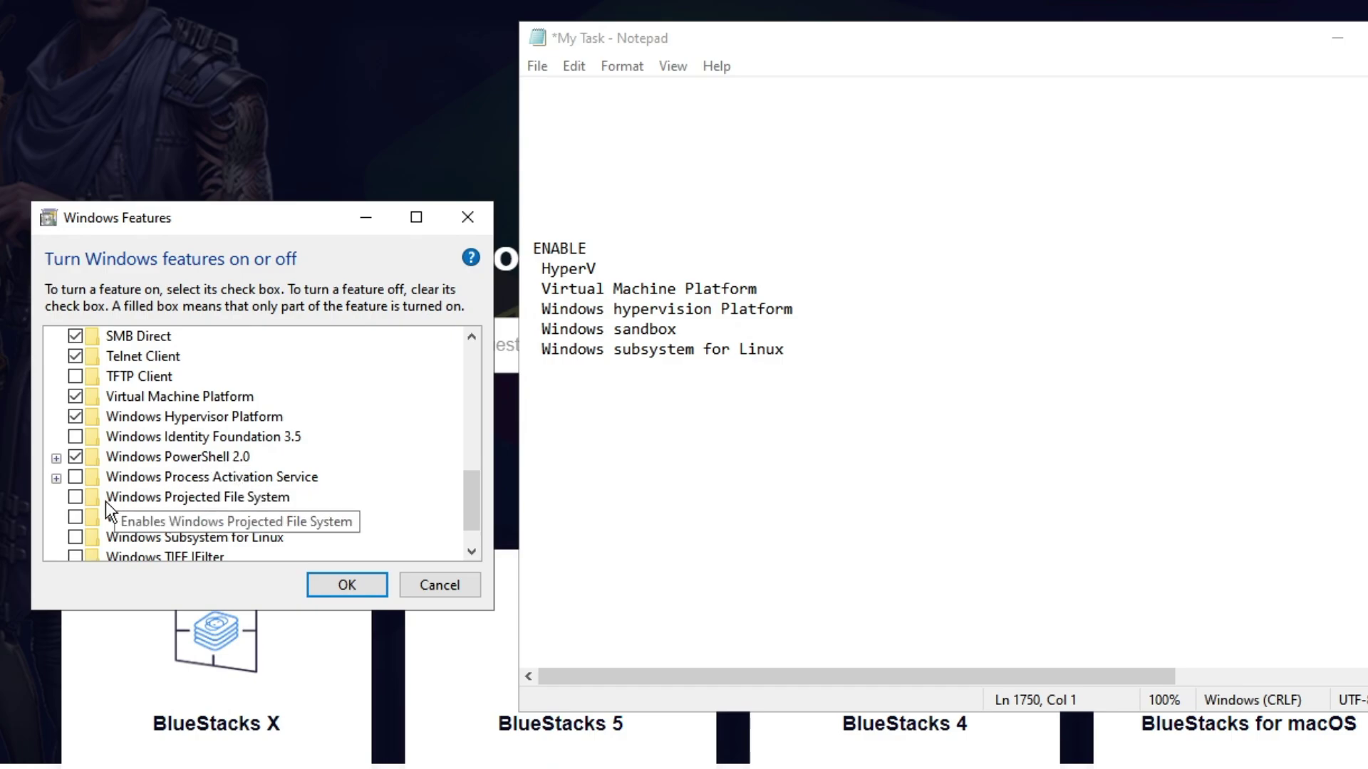
pyautogui.scroll(-1, 113, 507)
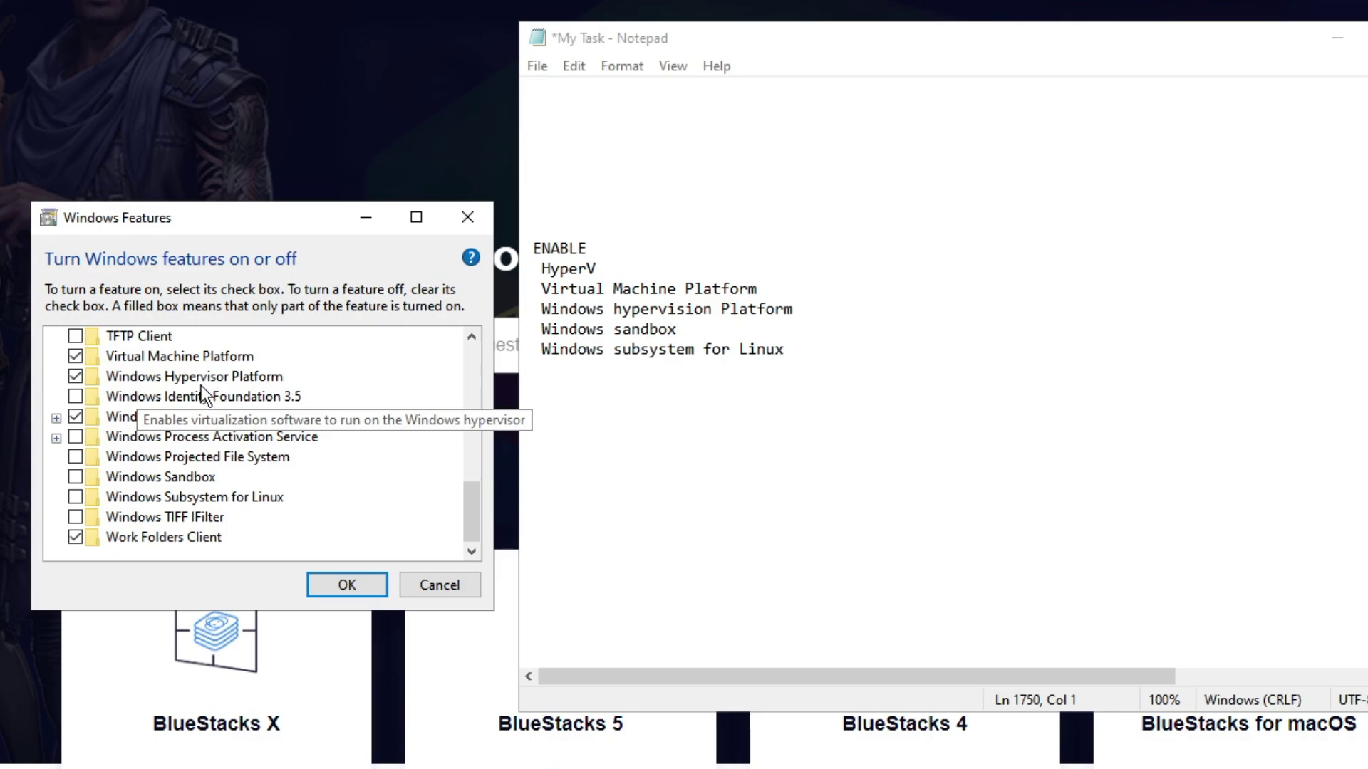
pyautogui.click(75, 481)
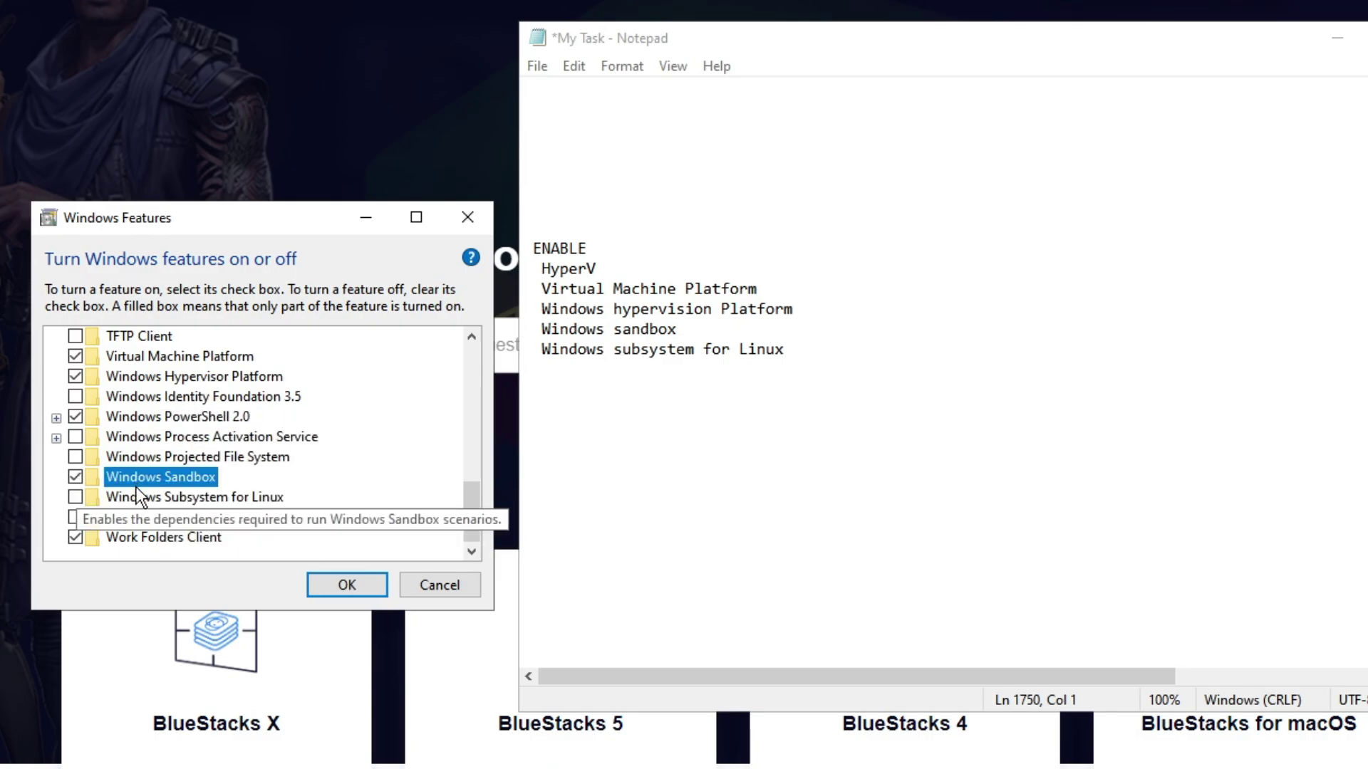
pyautogui.click(78, 498)
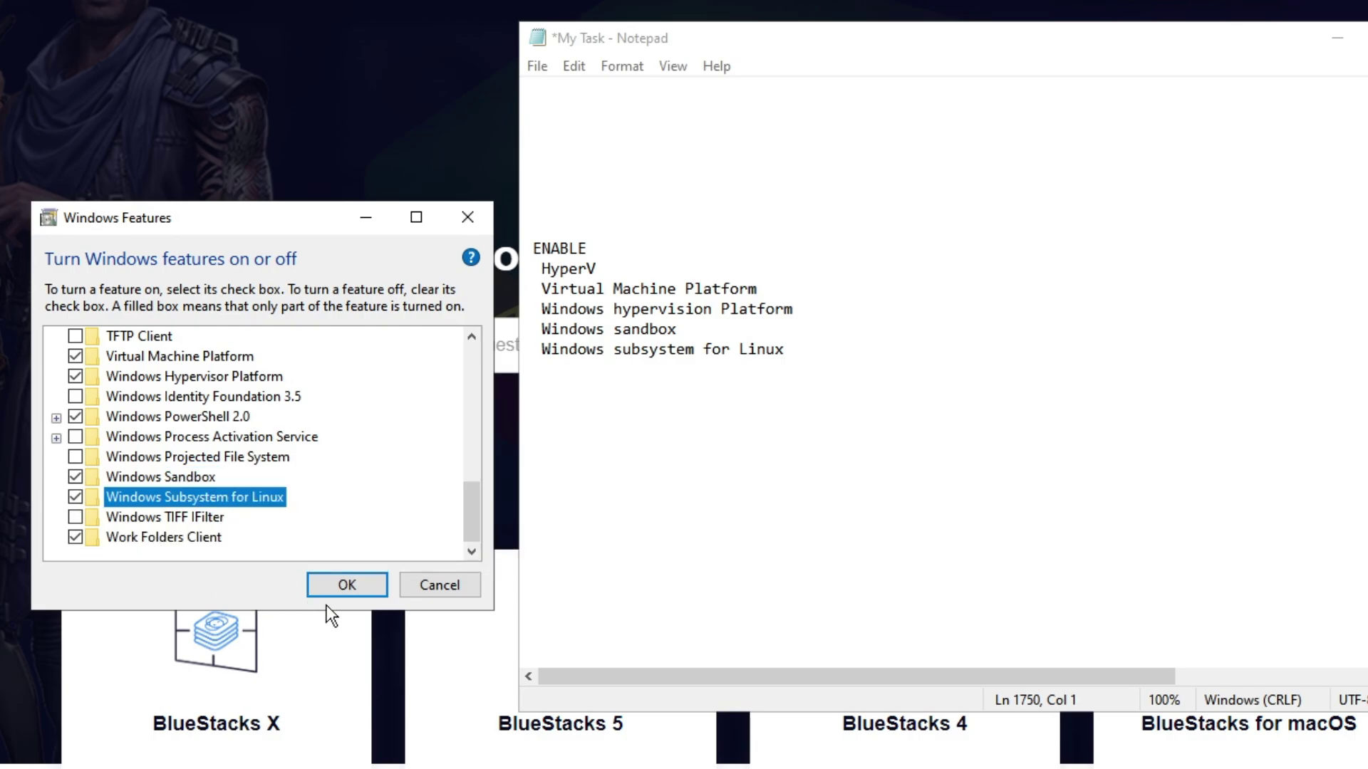
pyautogui.click(336, 587)
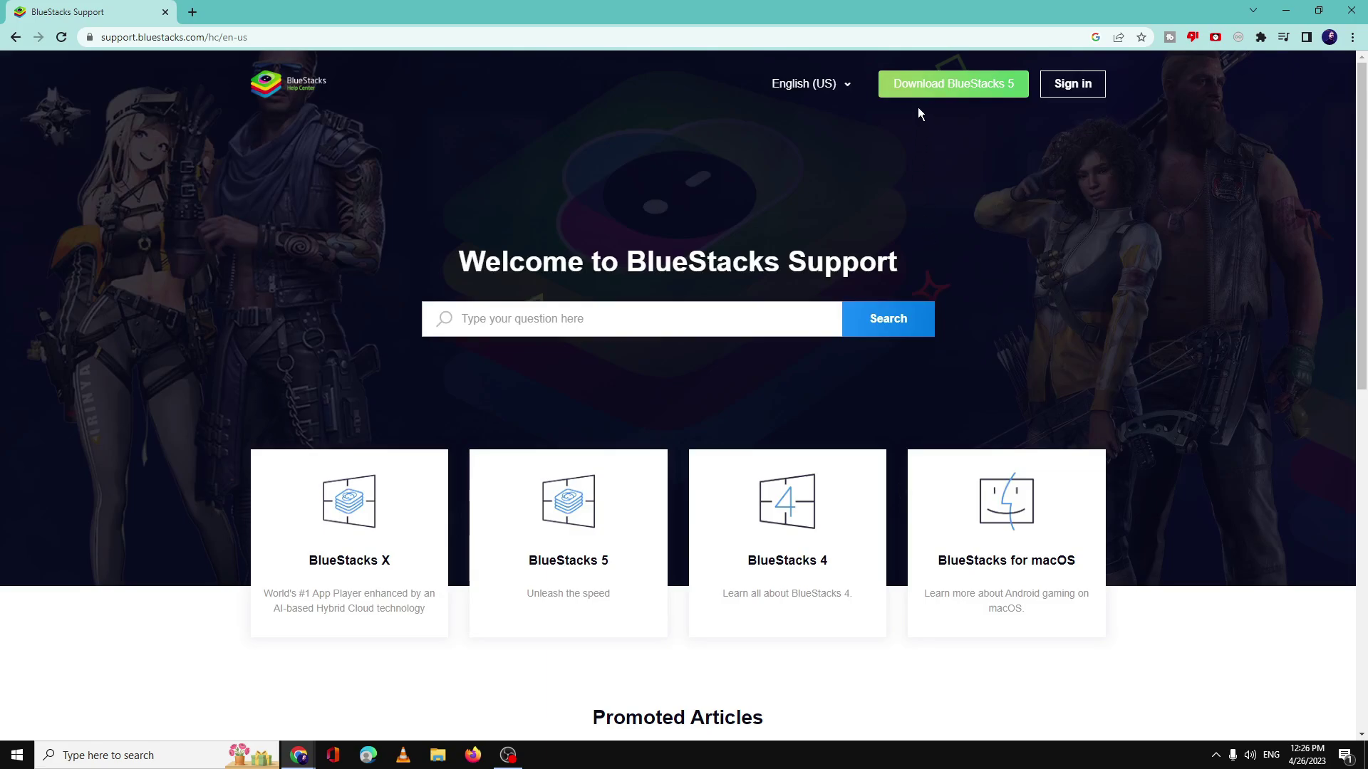
# - Download the BlueStacks 5 installer from the BlueStacks Support page, run it and start the installation
pyautogui.click(958, 94)
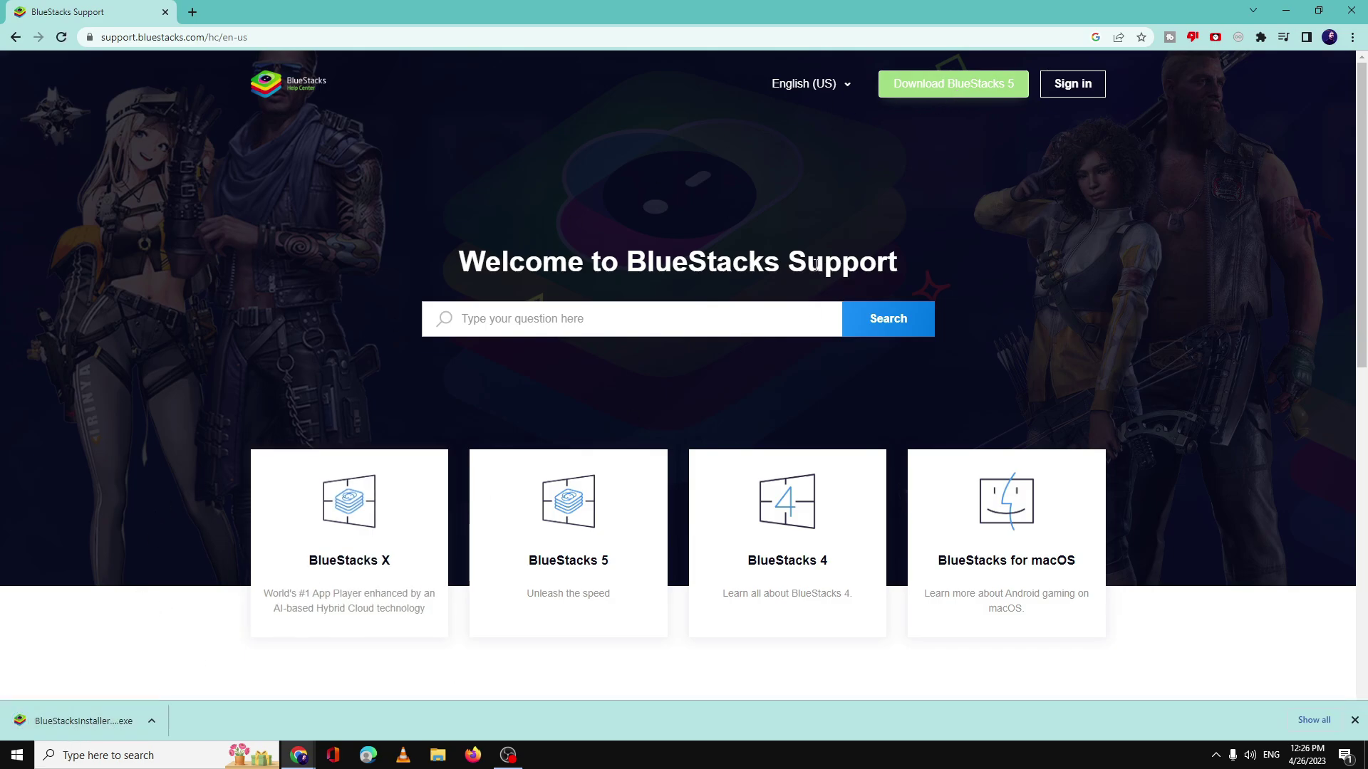
pyautogui.click(88, 721)
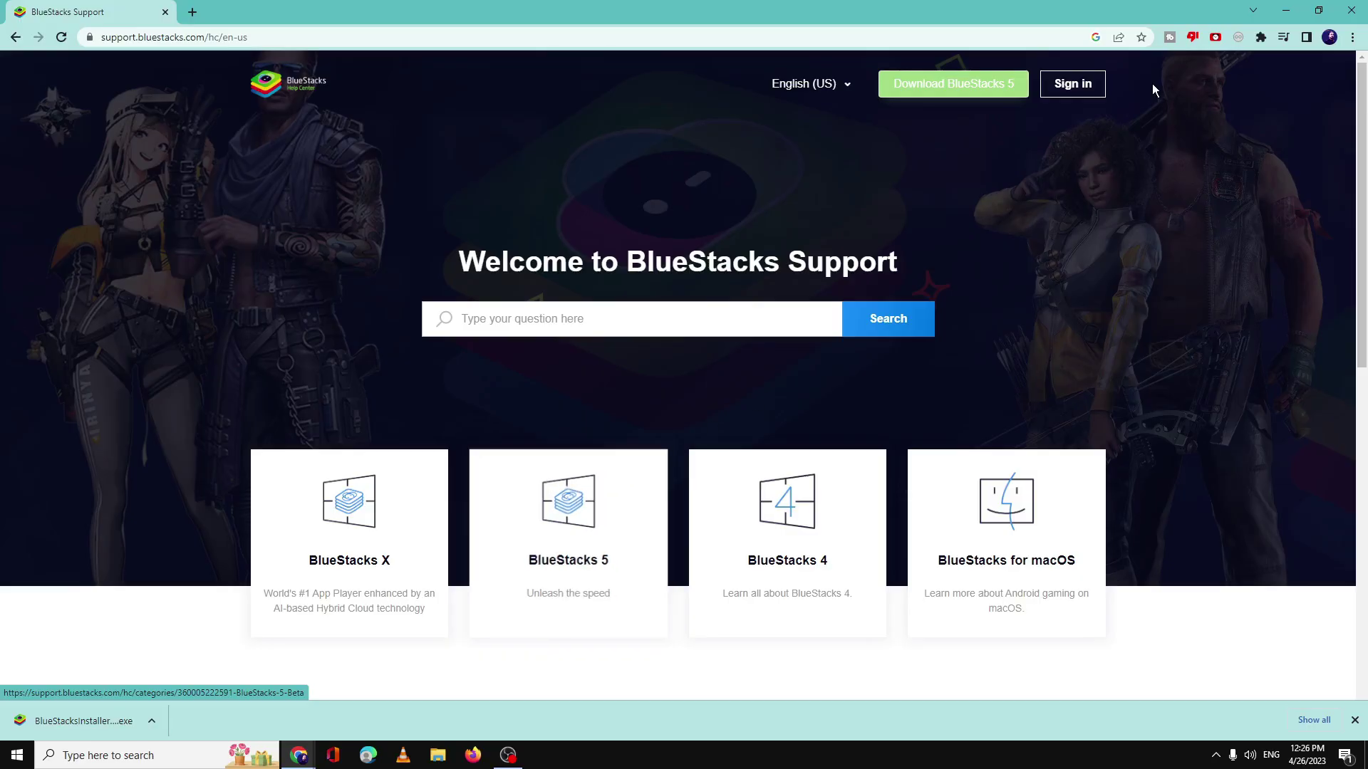
pyautogui.press('super+d')
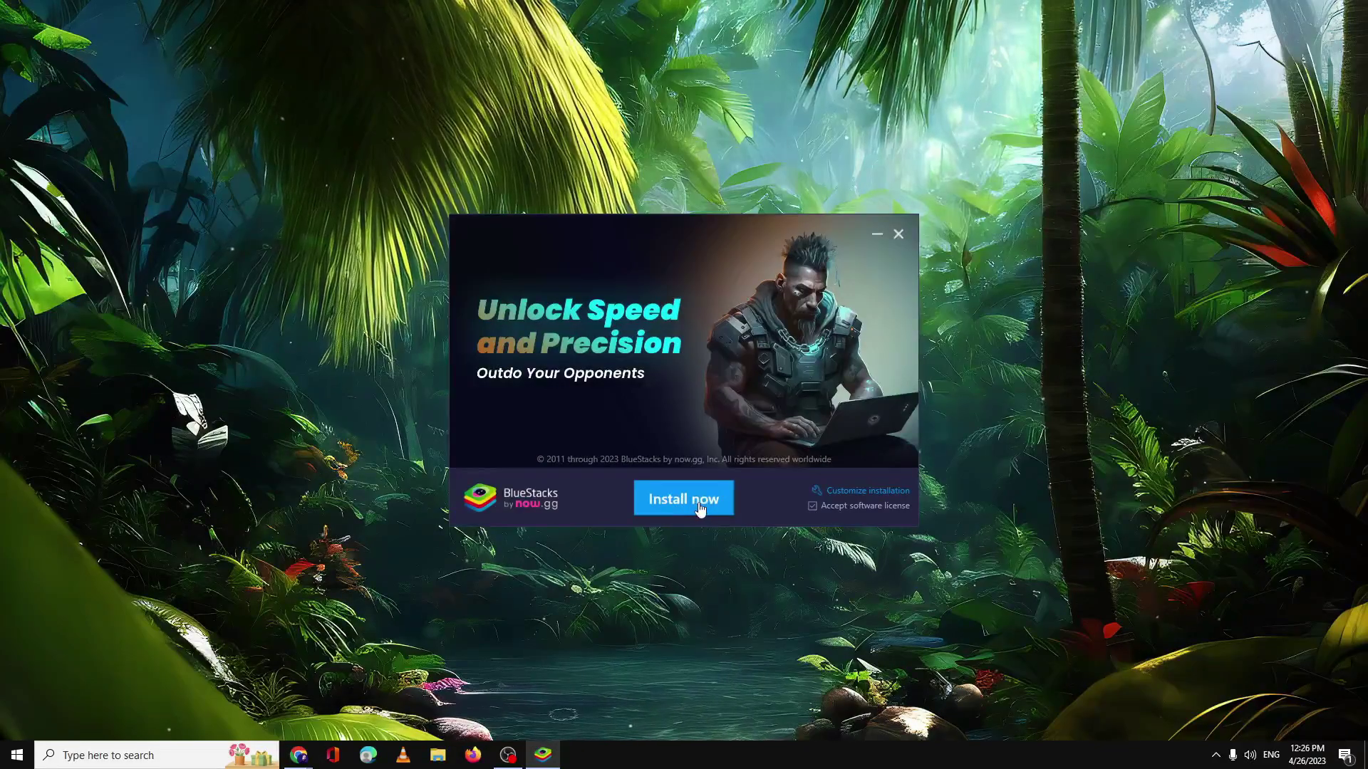
pyautogui.click(698, 506)
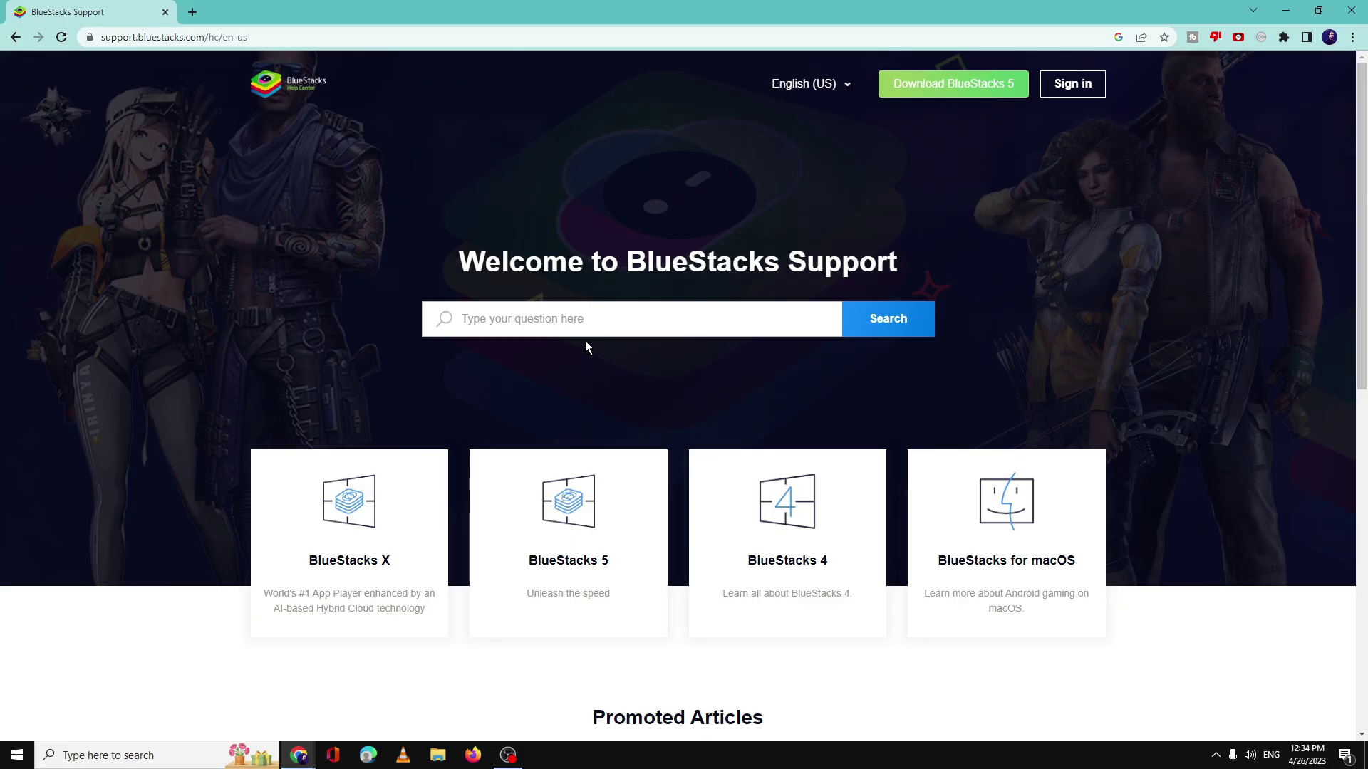
# - Minimize the browser and reposition the BlueStacks X shortcut on the desktop
pyautogui.click(1286, 11)
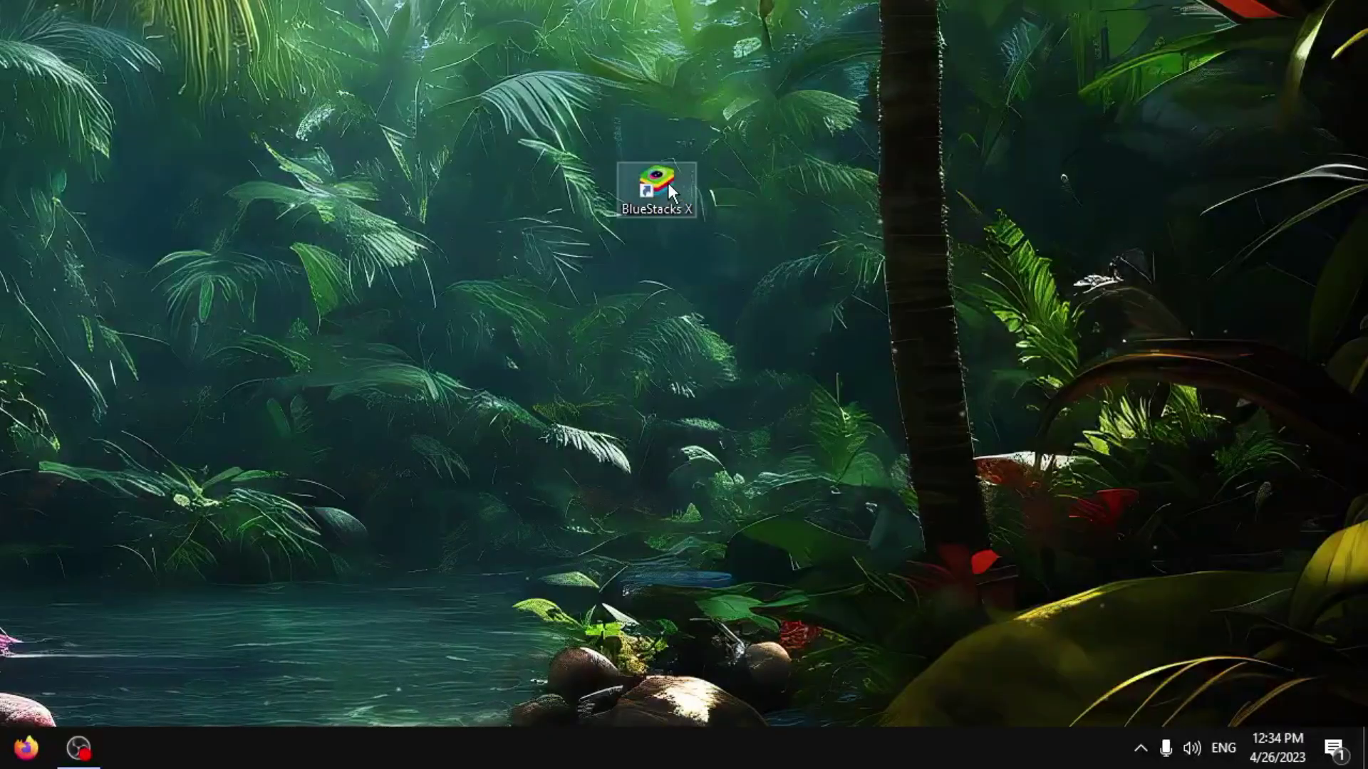
pyautogui.moveTo(897, 375); pyautogui.dragTo(865, 349)
pyautogui.moveTo(614, 139); pyautogui.dragTo(616, 146)
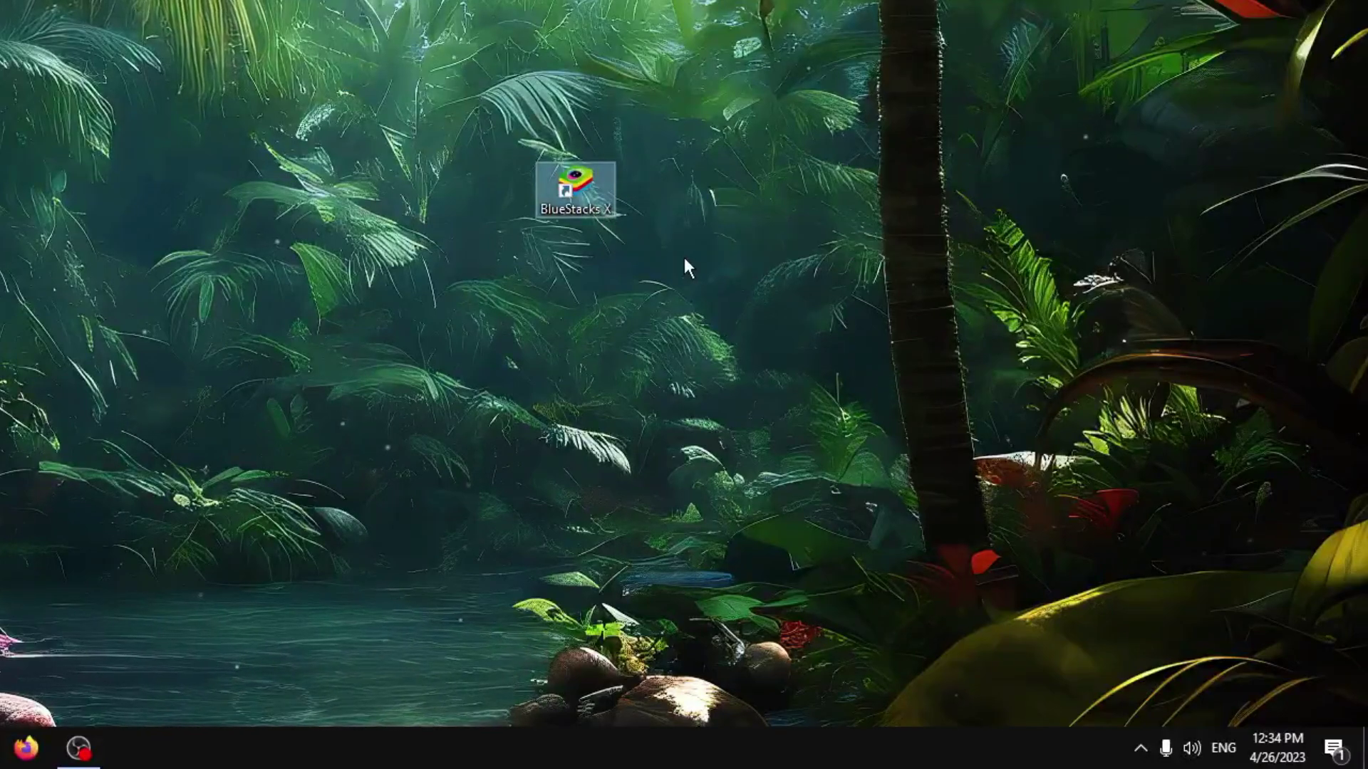
# - Set the BlueStacks X shortcut's compatibility properties to run the program as an administrator, and apply the change
pyautogui.rightClick(585, 180)
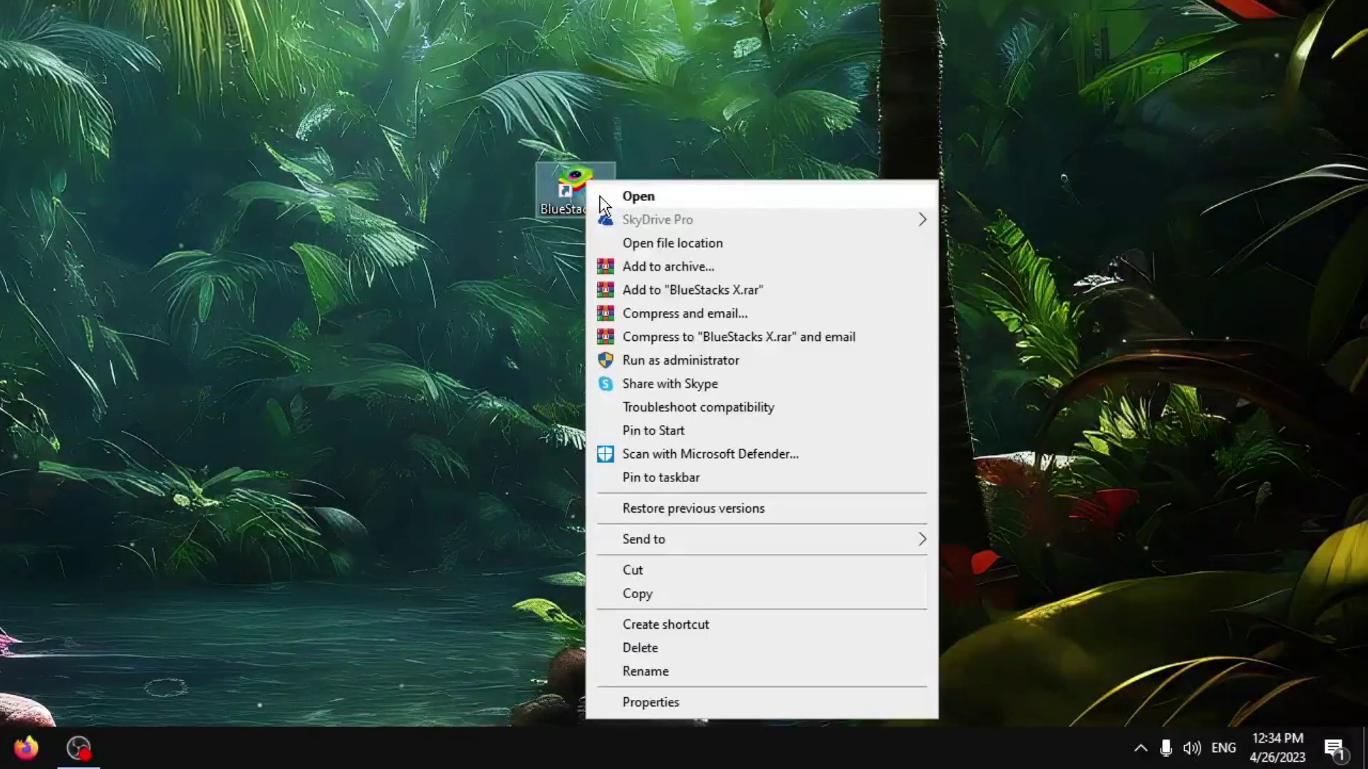
pyautogui.click(645, 702)
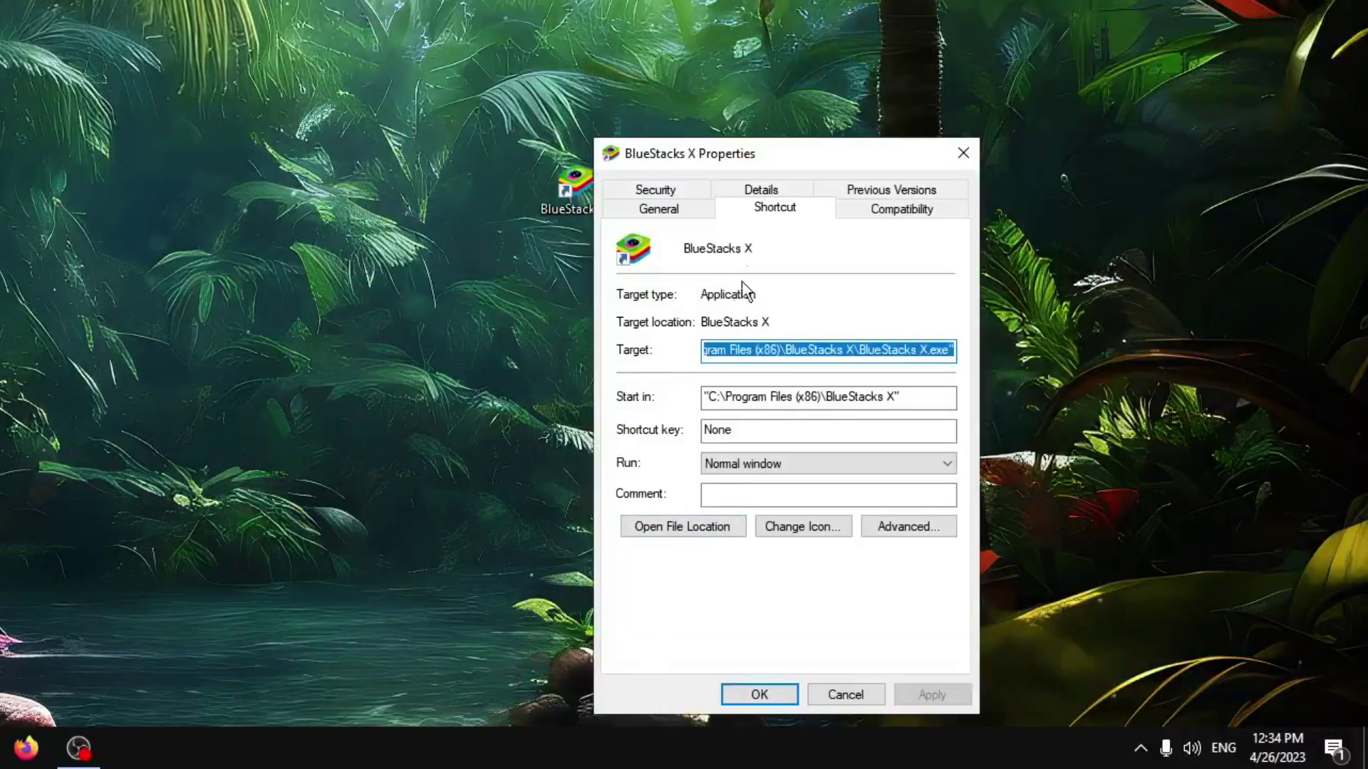
pyautogui.moveTo(792, 158); pyautogui.dragTo(829, 27)
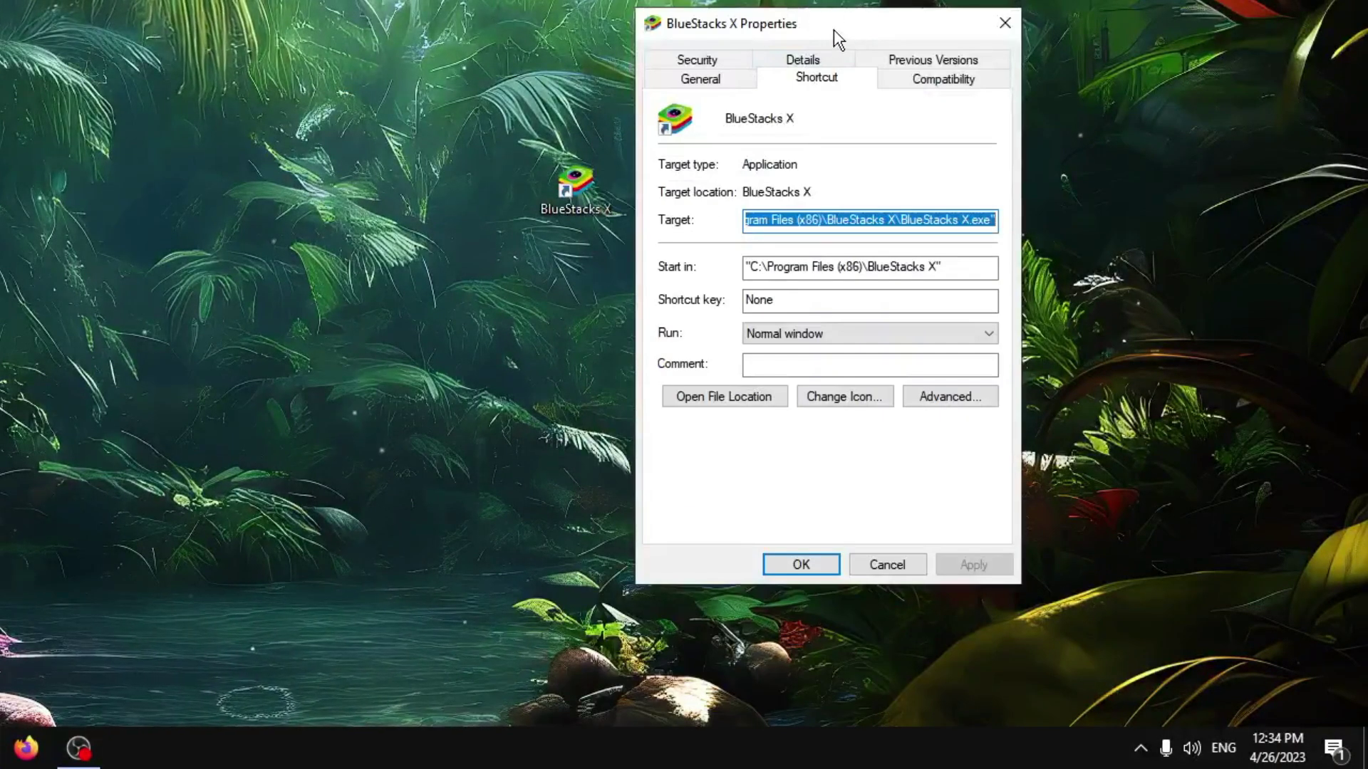
pyautogui.click(942, 83)
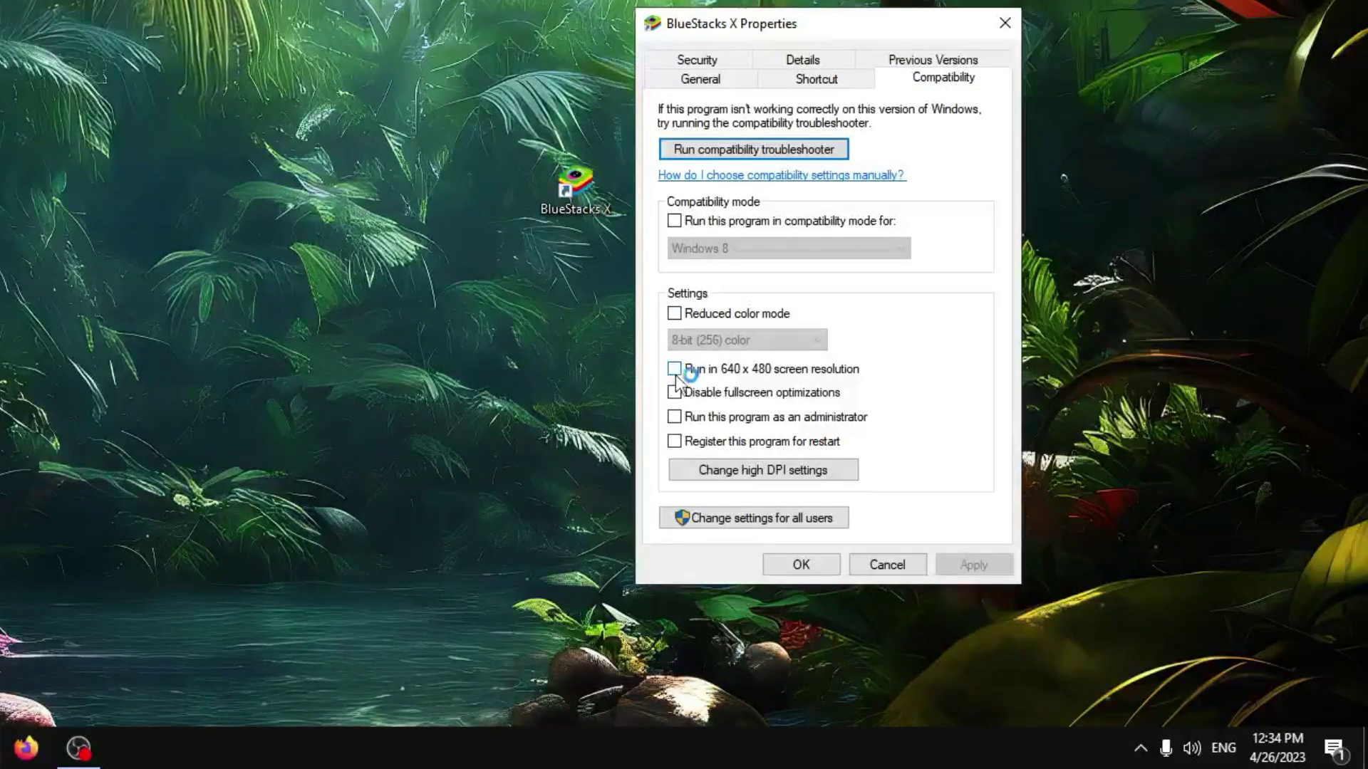
pyautogui.click(674, 418)
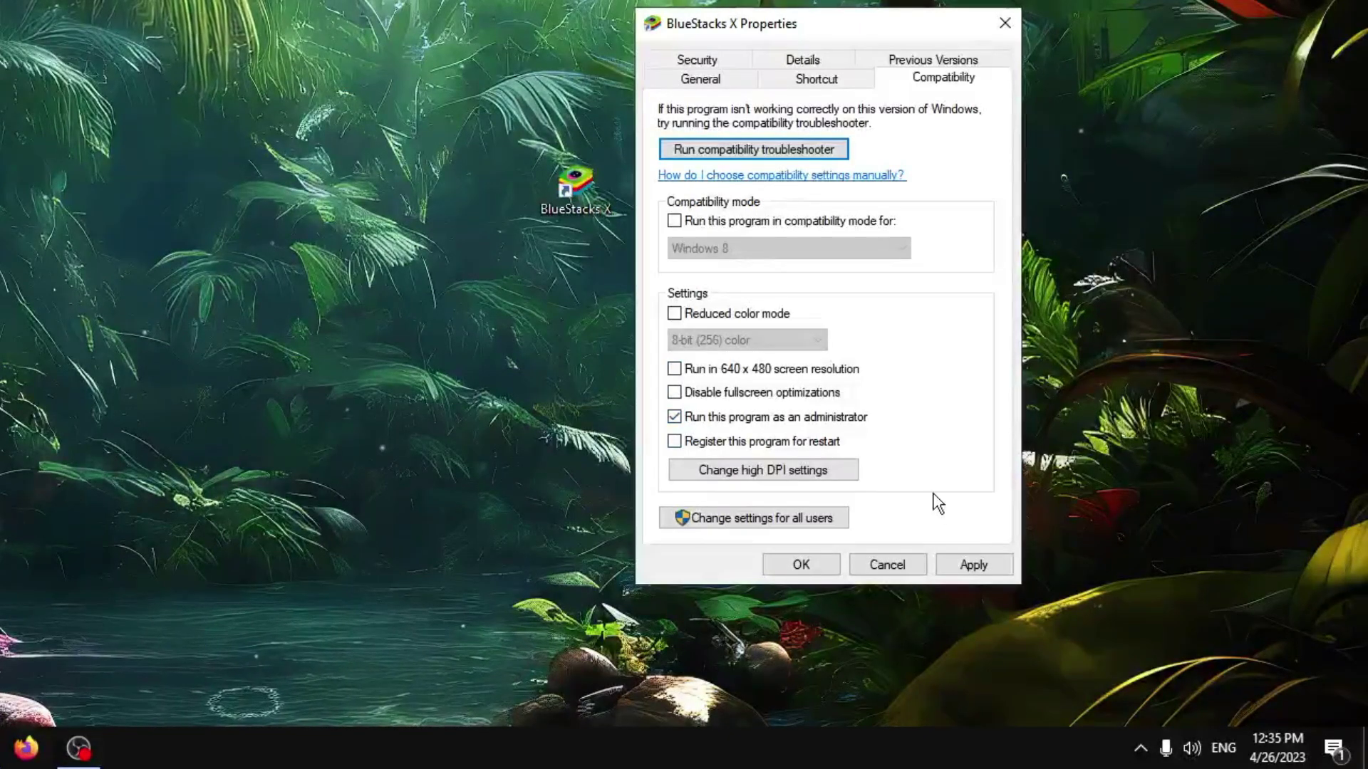
pyautogui.click(972, 566)
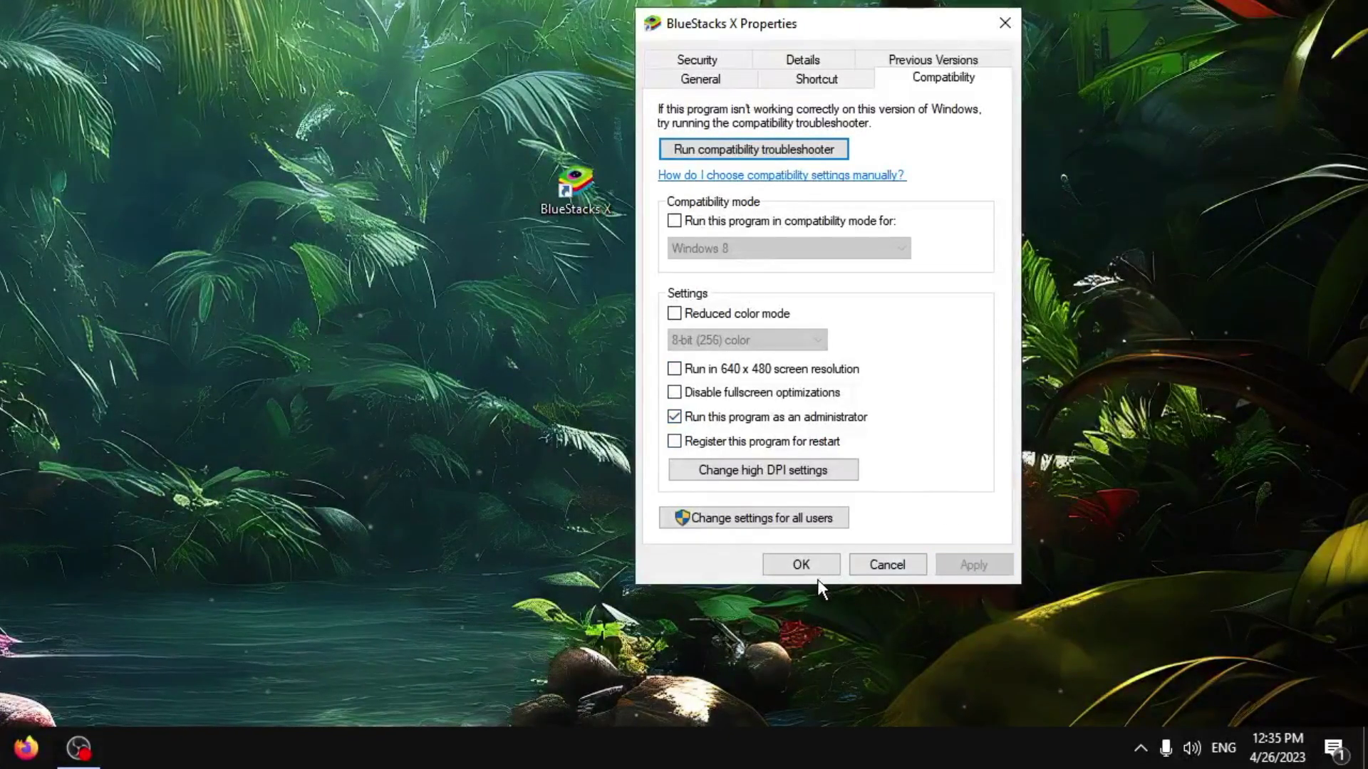
pyautogui.click(801, 565)
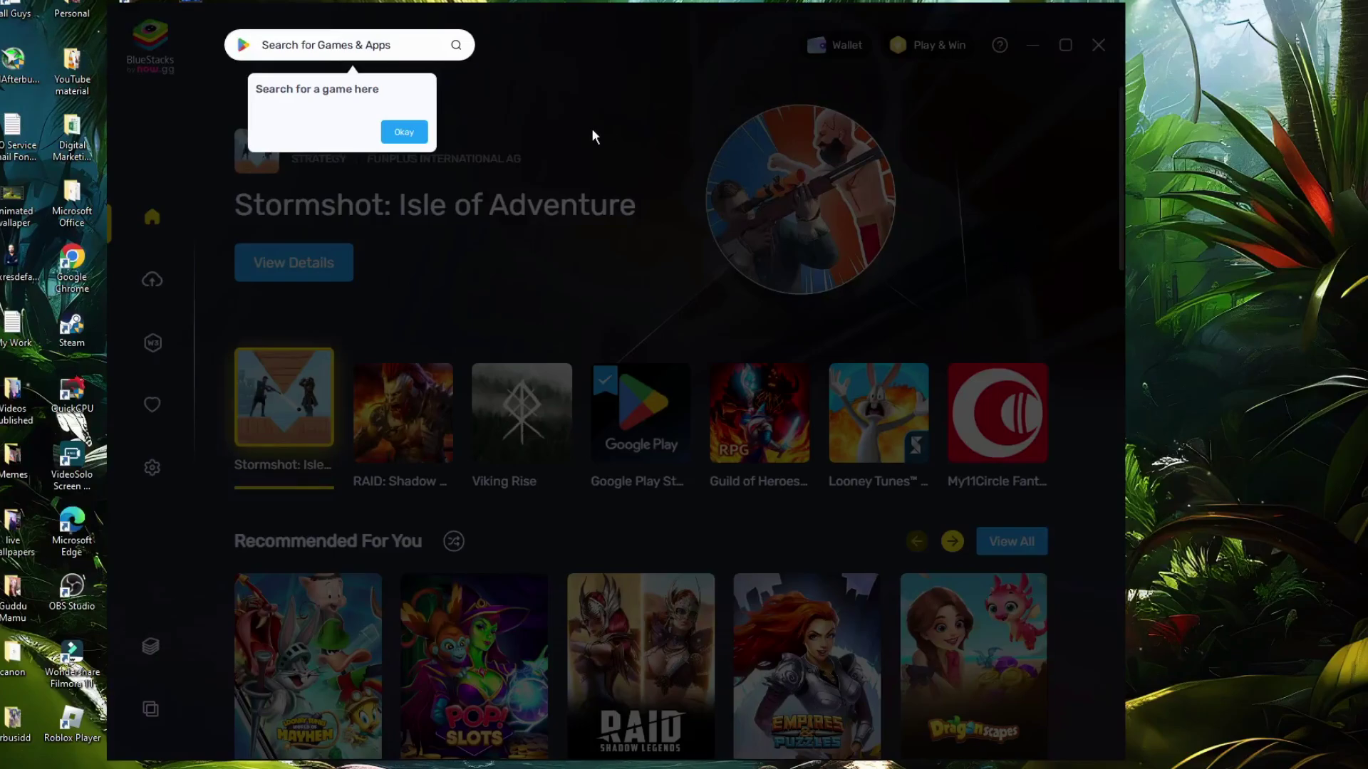
# - Dismiss the game search and Play & Win introduction tips in BlueStacks X
pyautogui.click(408, 131)
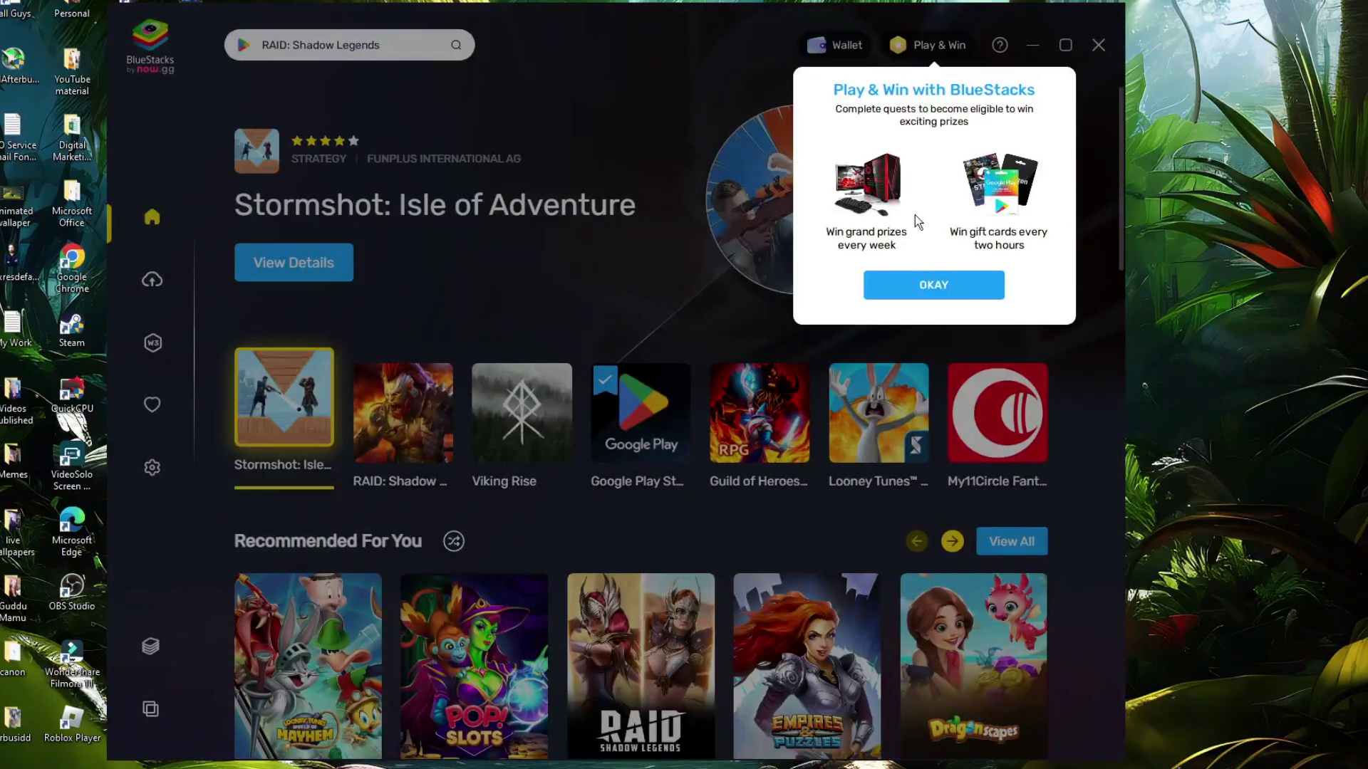
pyautogui.click(926, 285)
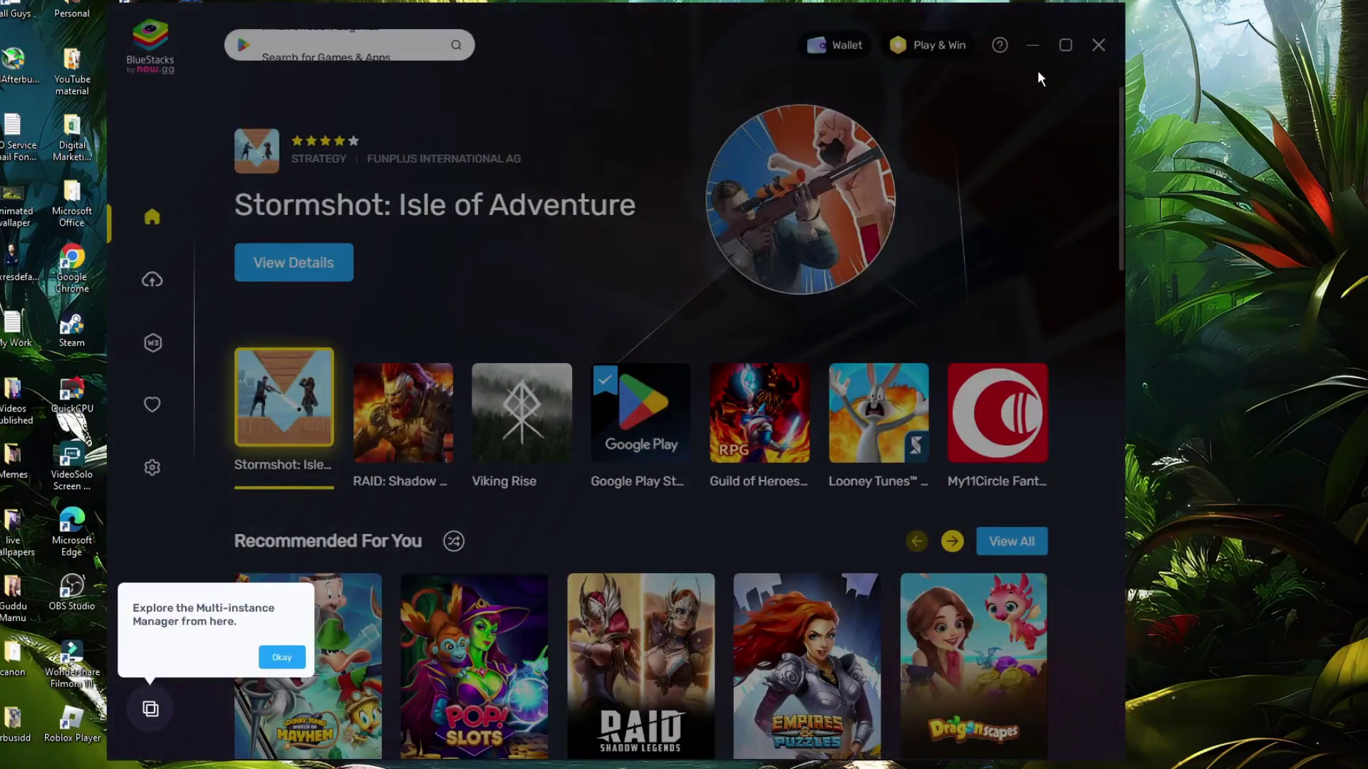